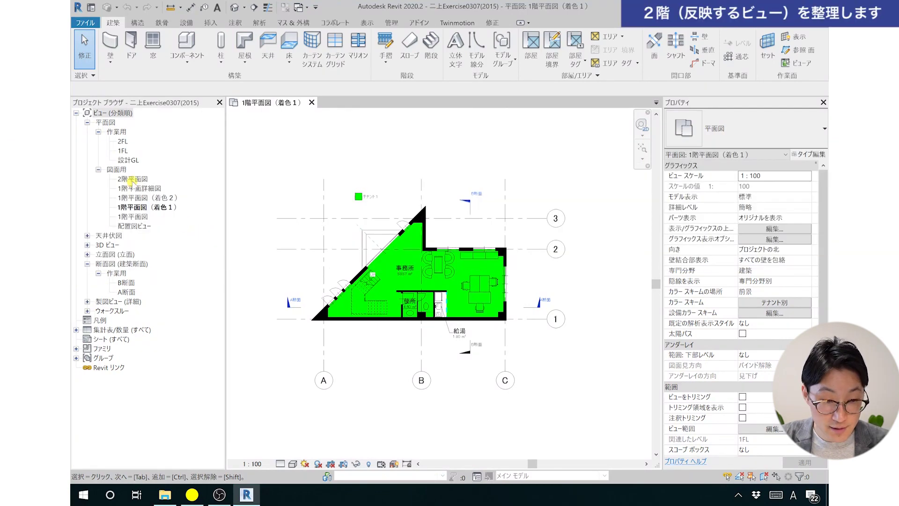
- Set the 2階平面図 underlay bottom level to なし and apply it
double_click(132, 179)
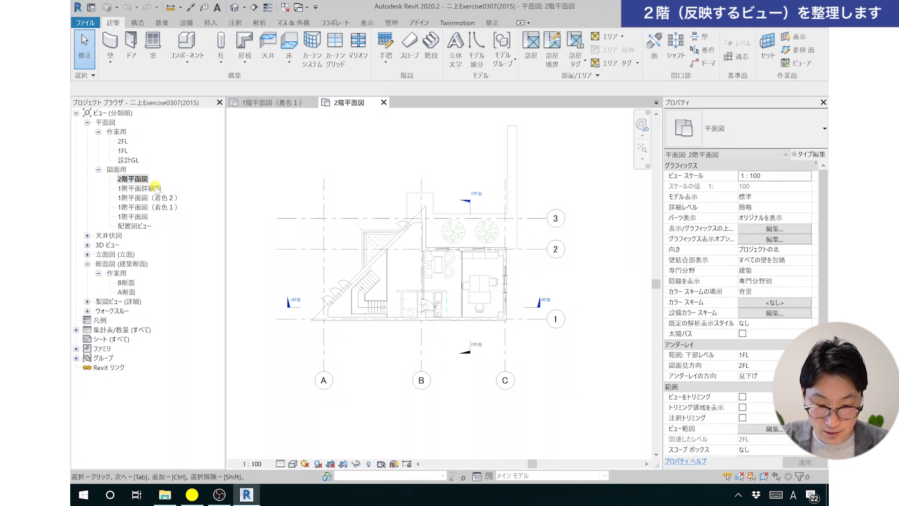
scroll(458, 237, "up", 2)
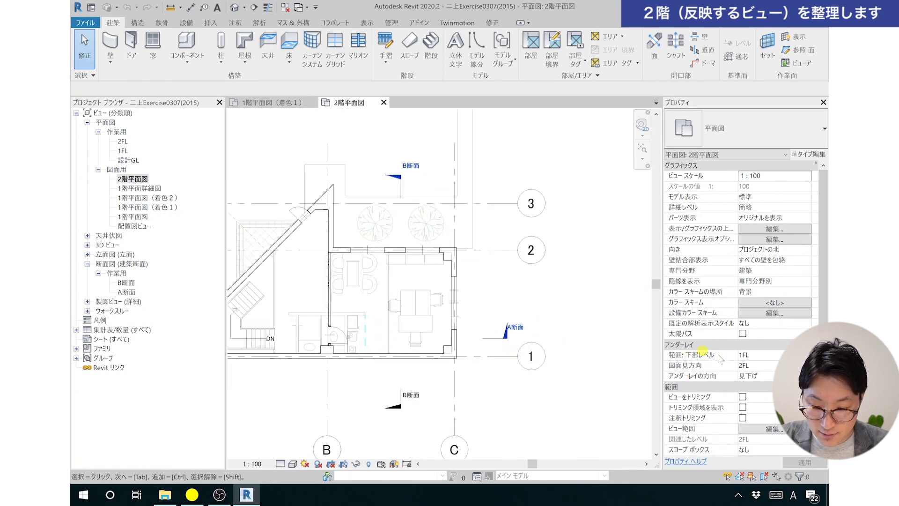
left_click(764, 356)
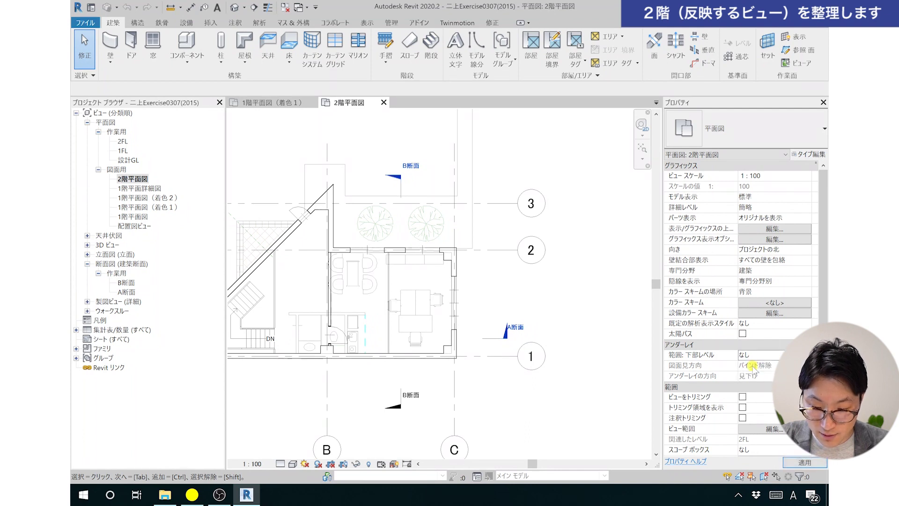
left_click(796, 462)
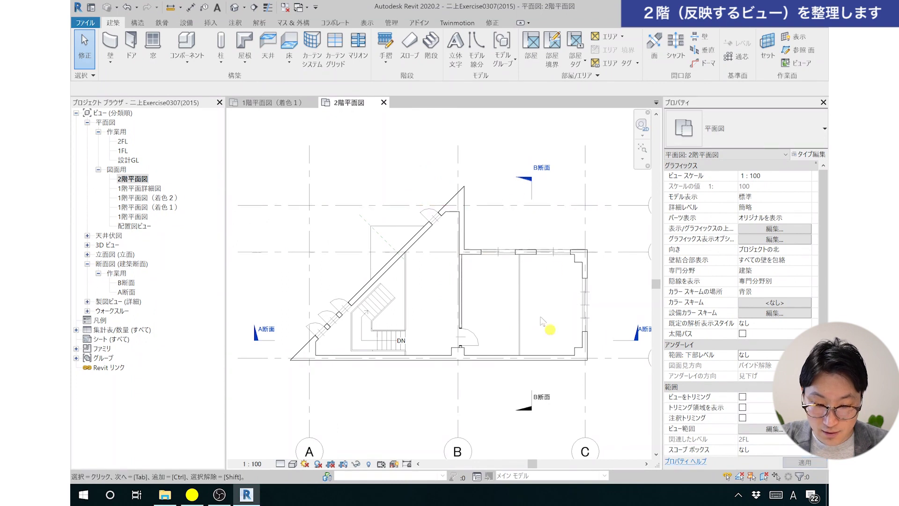
- Pan to grid bubbles 1–3, then open the 1階平面詳細図 view
middle_click_drag(526, 305, 480, 253)
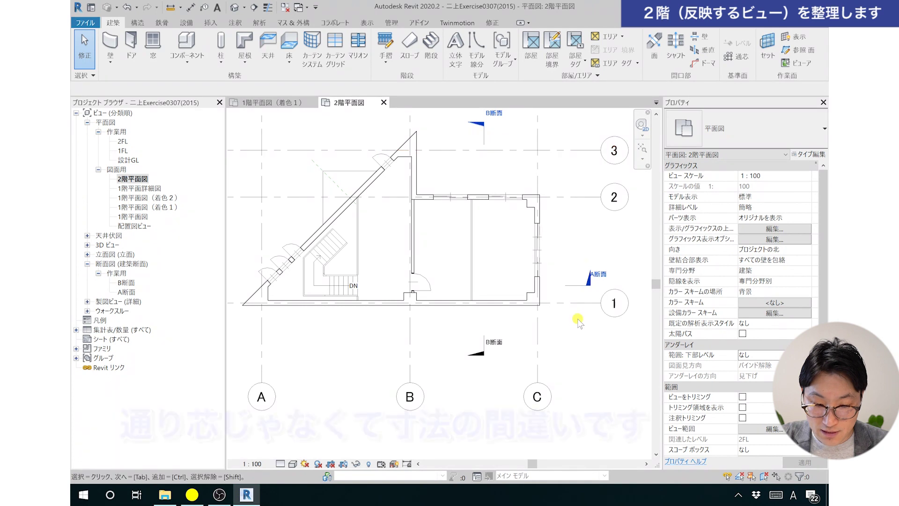
scroll(429, 365, "down", 2)
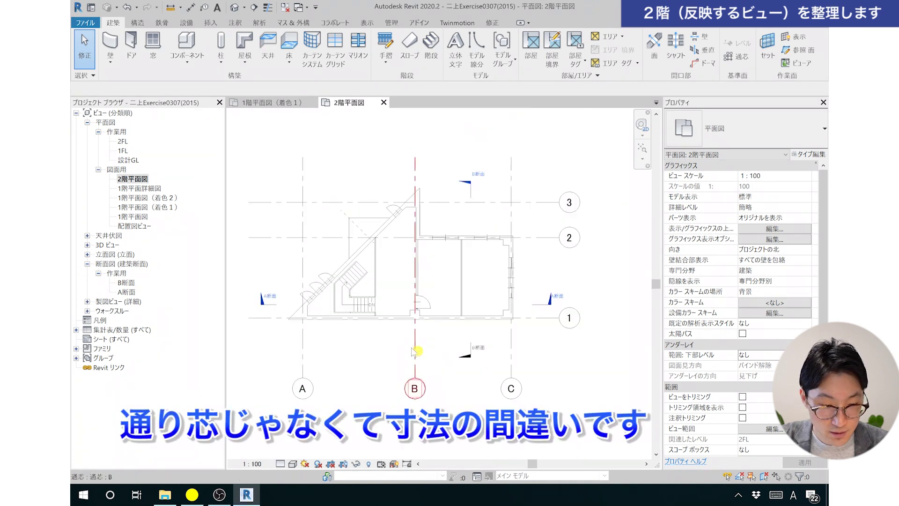
double_click(147, 188)
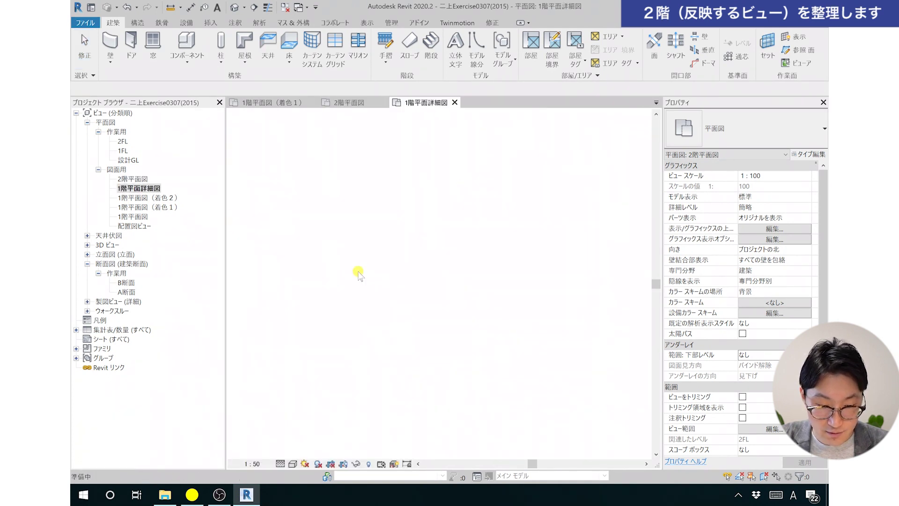
- Window-select the plan and filter the selection down to the 4 dimensions only
scroll(477, 363, "up", 3)
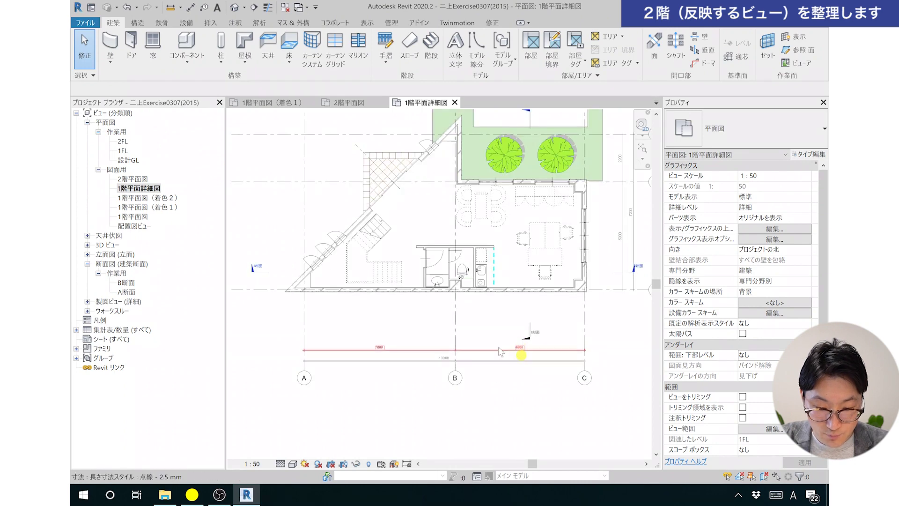
scroll(505, 358, "down", 1)
scroll(508, 351, "down", 1)
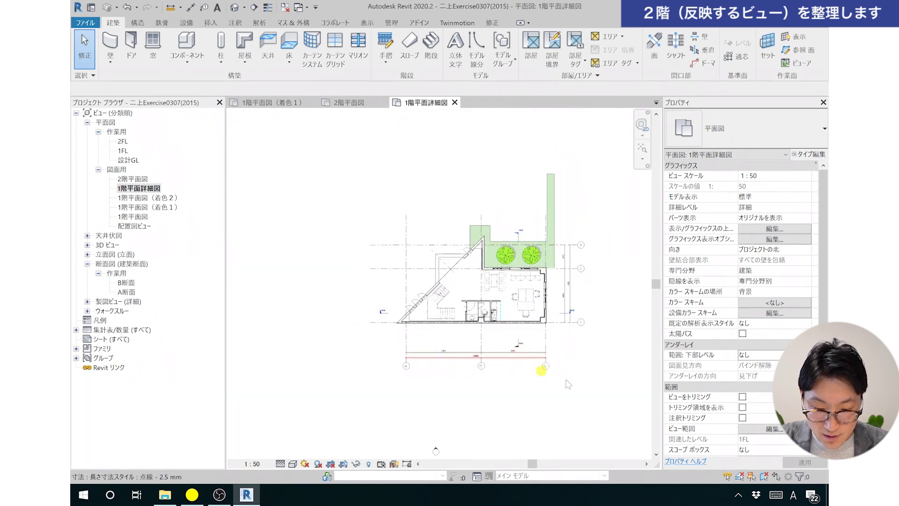
mouse_move(573, 347)
left_mouse_down()
mouse_move(356, 189)
mouse_move(381, 184)
left_mouse_up()
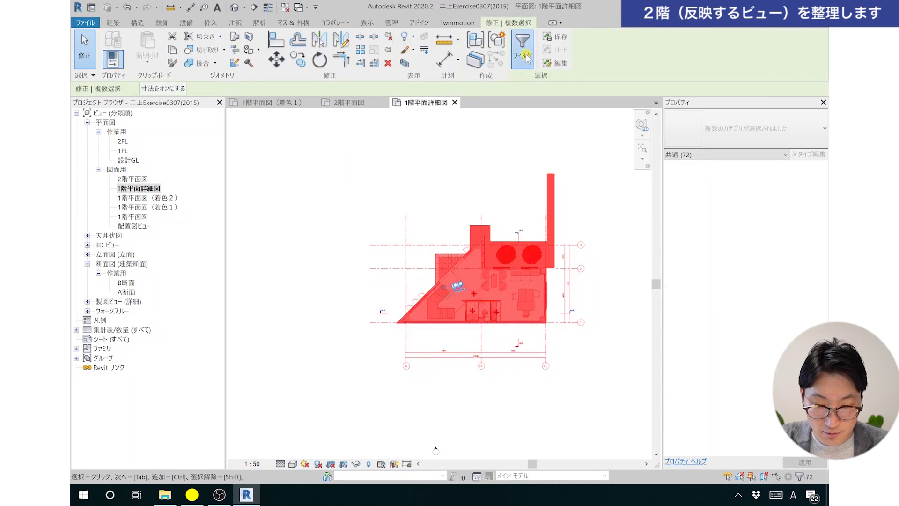
left_click(526, 55)
left_click(560, 211)
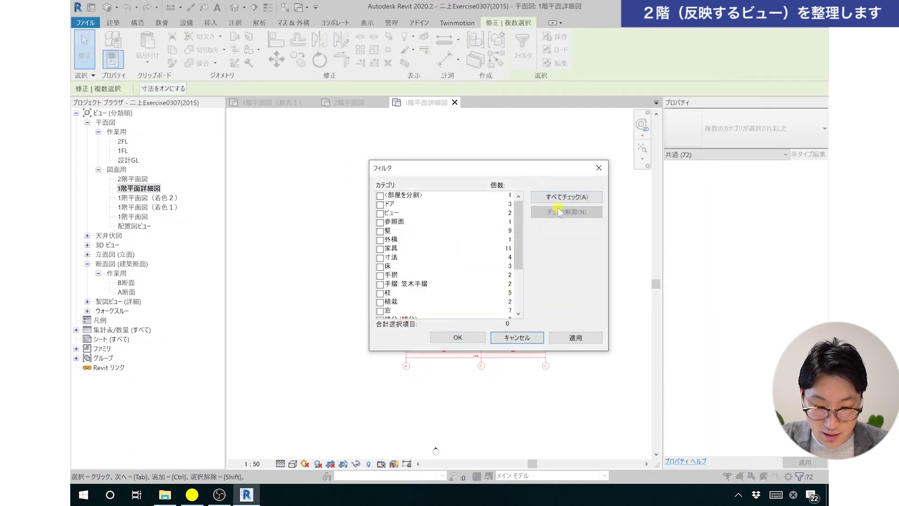
left_click(380, 257)
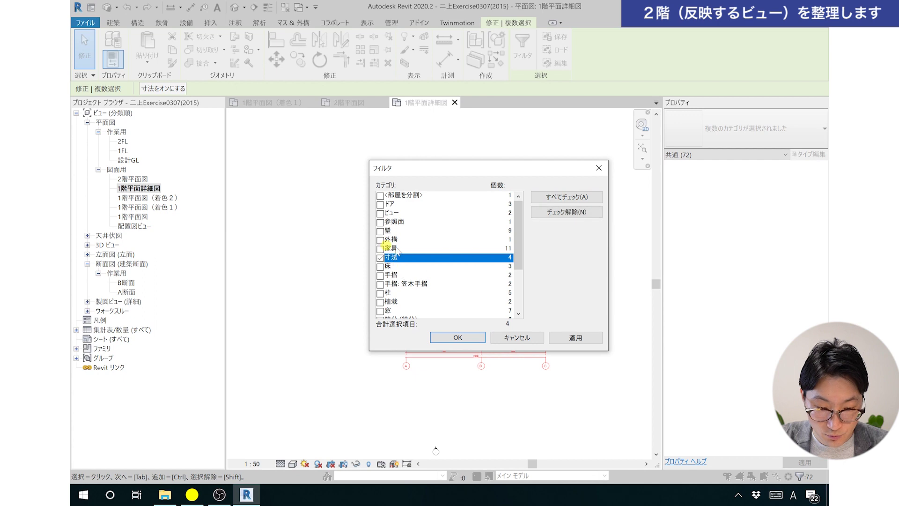
left_click(581, 338)
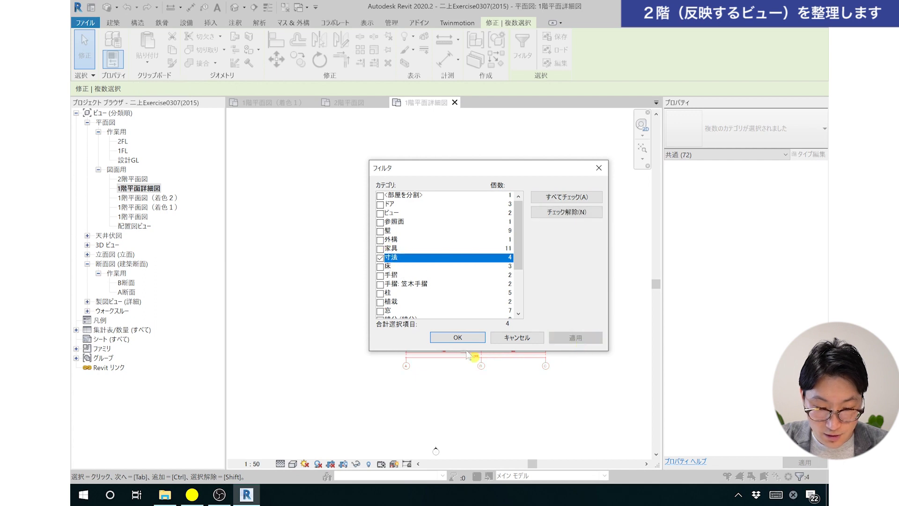
left_click(453, 338)
- Copy the dimensions and paste them aligned into 平面図: 2階平面図, then open it
scroll(480, 363, "up", 1)
scroll(480, 363, "up", 3)
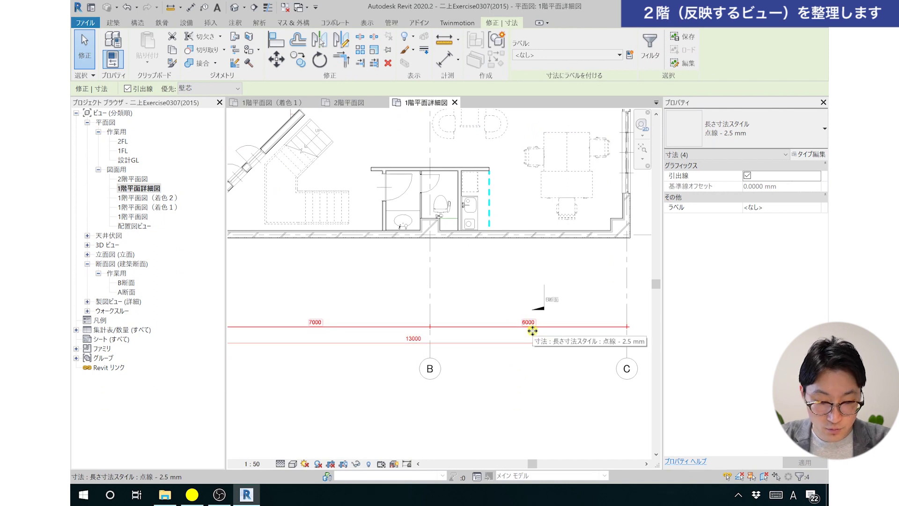
key("ctrl+c")
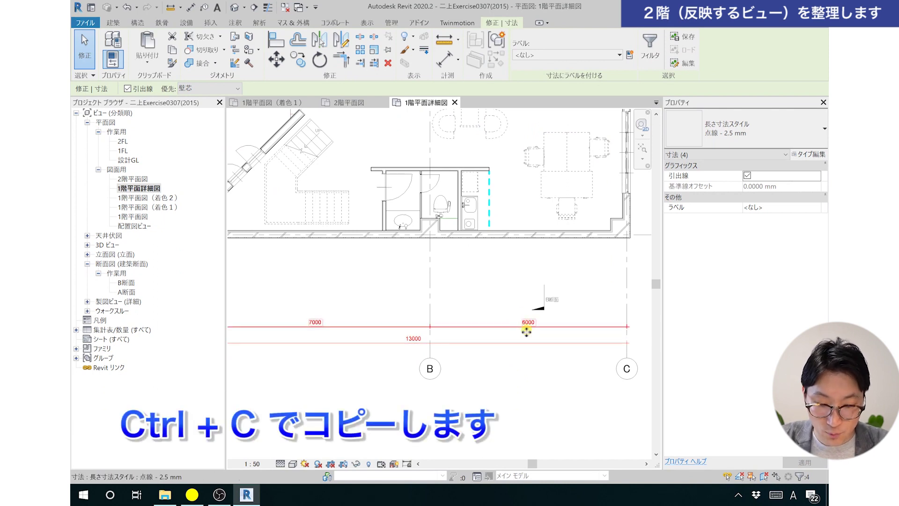
left_click(155, 56)
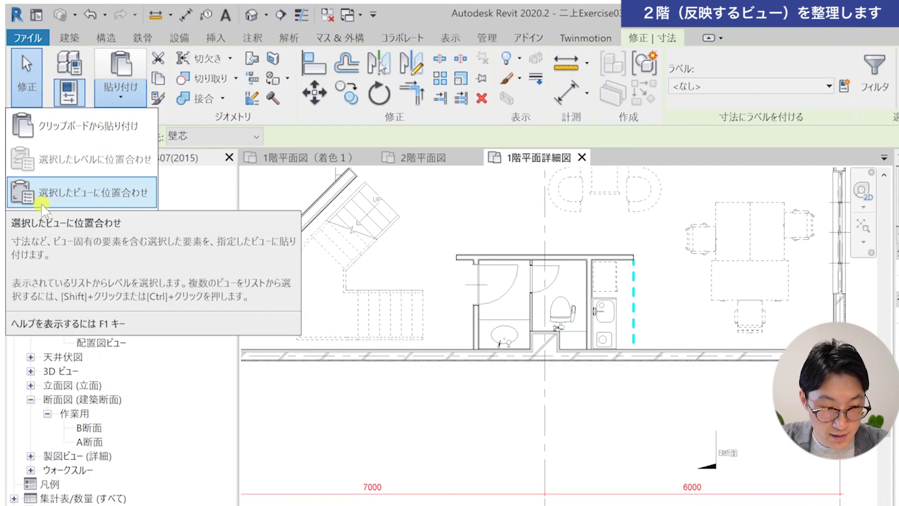
left_click(134, 205)
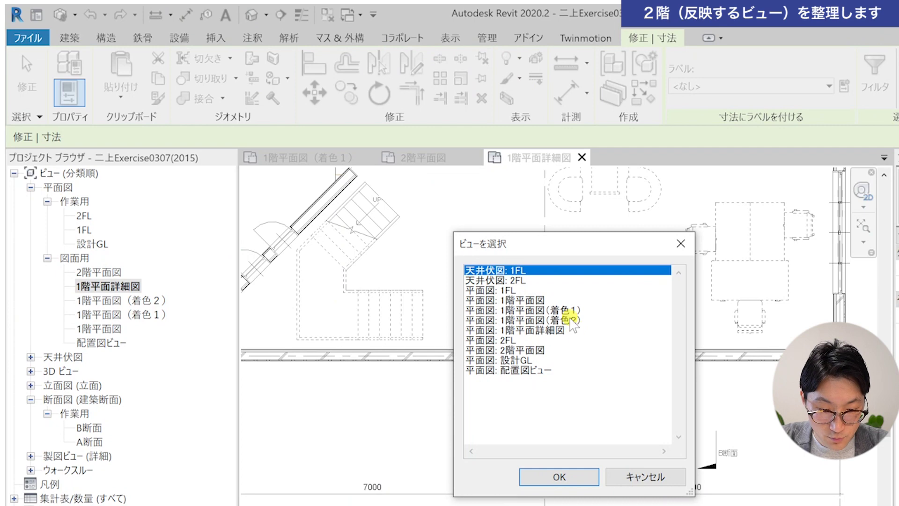
left_click(537, 351)
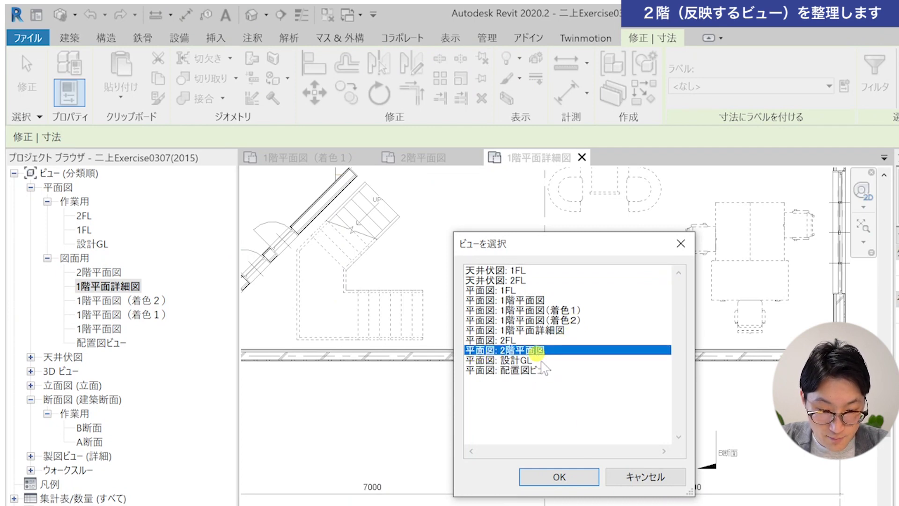
left_click(571, 475)
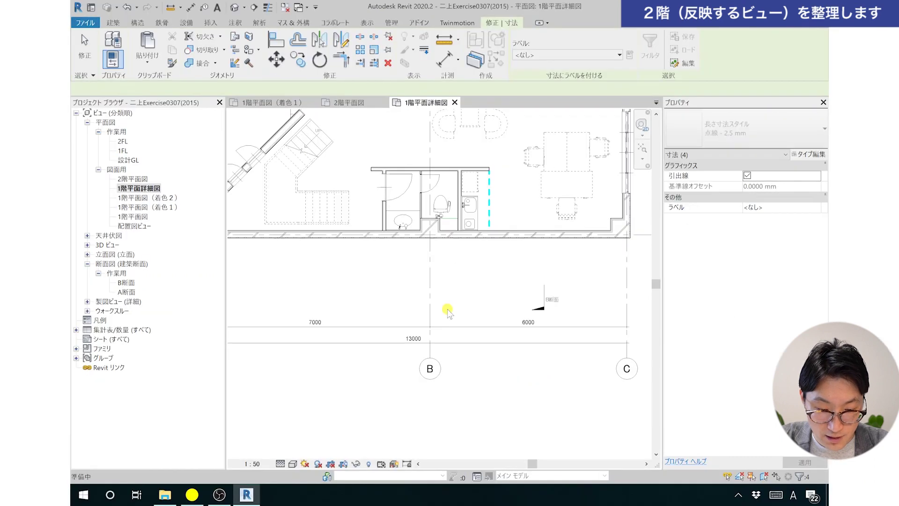
double_click(133, 180)
- Drag the B断面 section mark up off the 6000 dimension and view the whole 2F plan
scroll(463, 374, "up", 3)
scroll(463, 374, "up", 2)
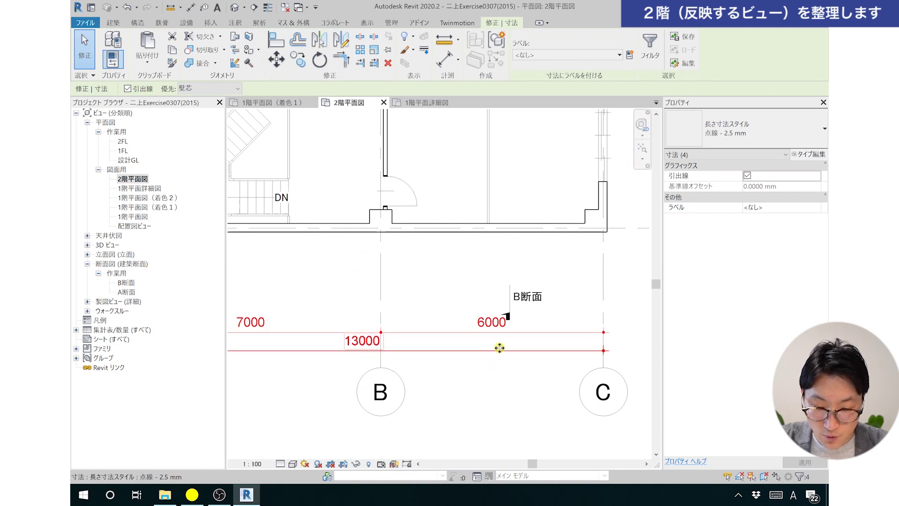
key("Escape")
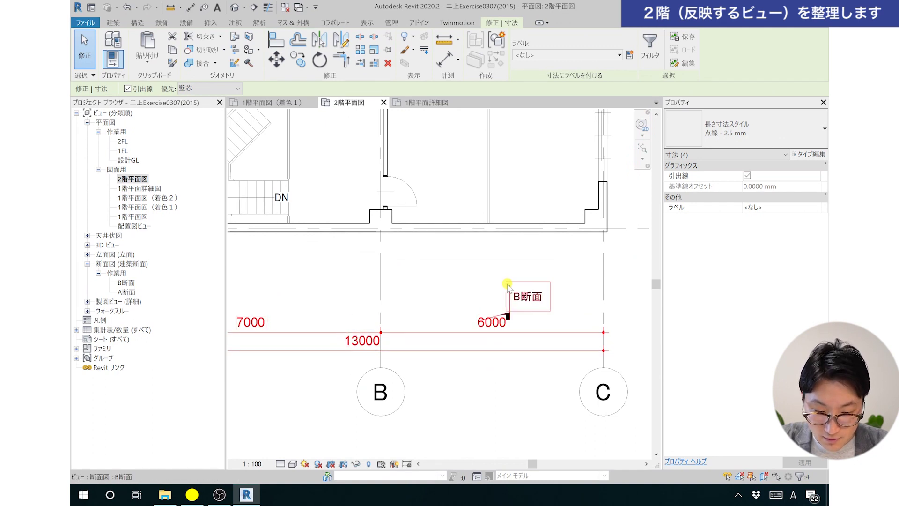
left_click(514, 297)
left_click_drag(510, 356, 510, 330)
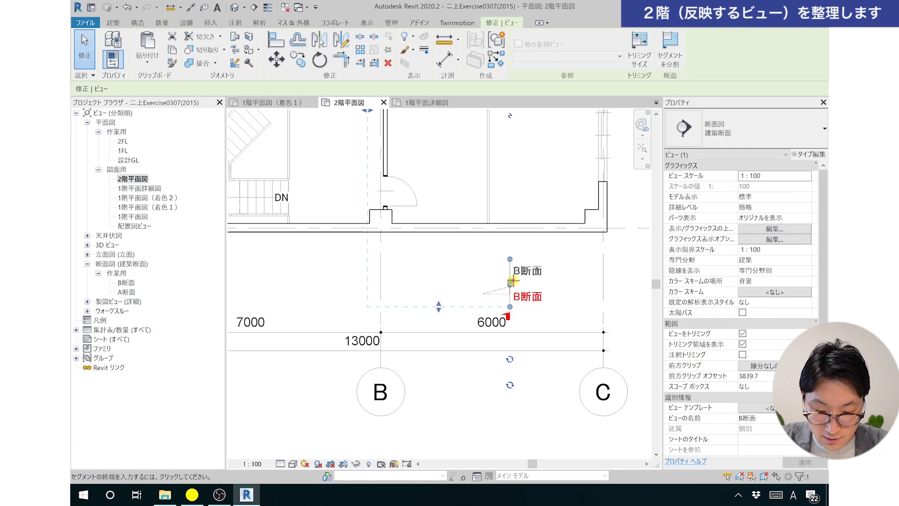
scroll(493, 331, "down", 3)
scroll(466, 345, "up", 5)
left_click(489, 297)
key("Escape")
scroll(515, 290, "down", 3)
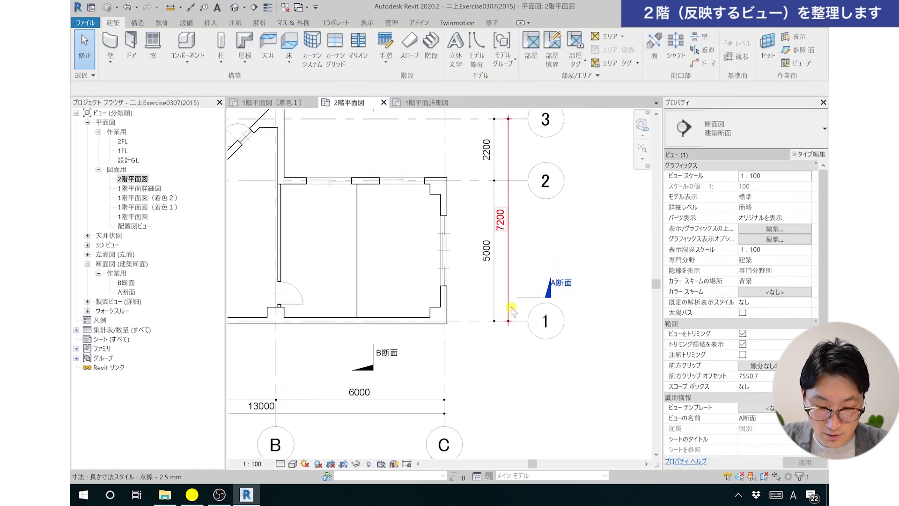
middle_click_drag(455, 309, 528, 283)
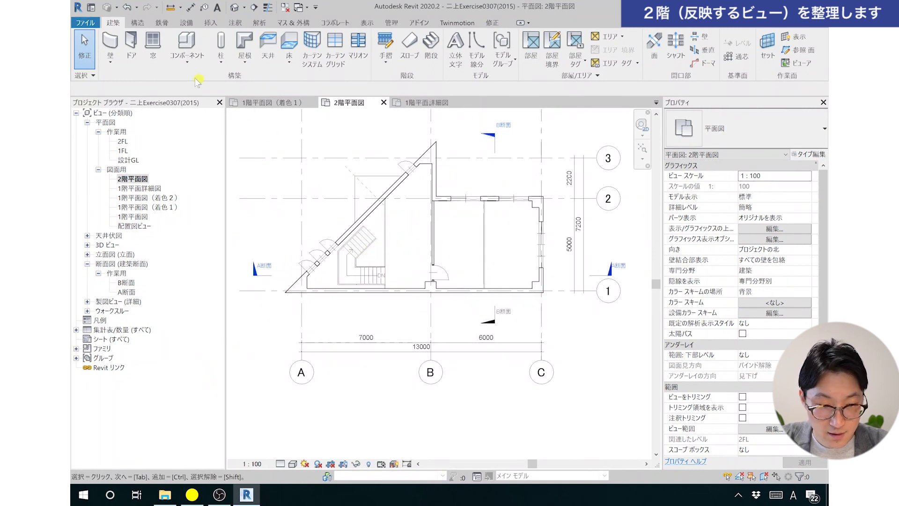
- Place a room in the 29.37 m² area of the 2F plan
left_click(531, 47)
scroll(476, 240, "up", 3)
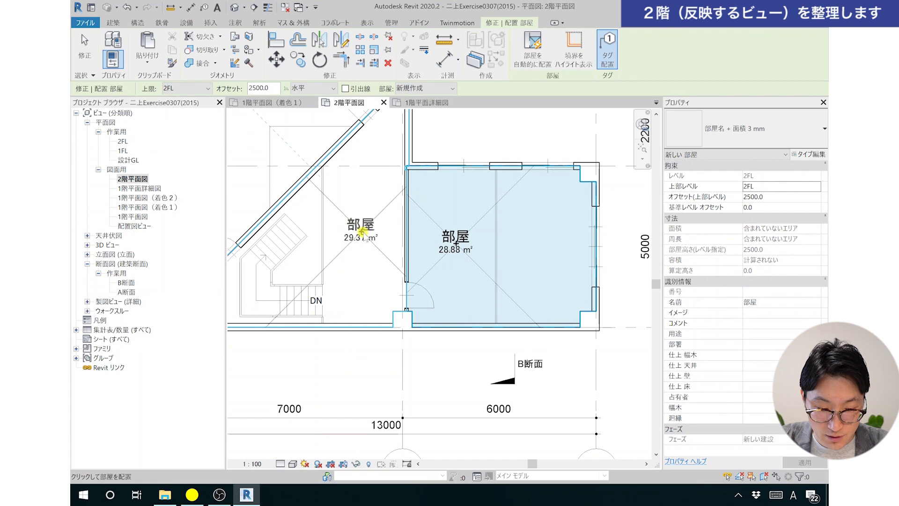
left_click(365, 239)
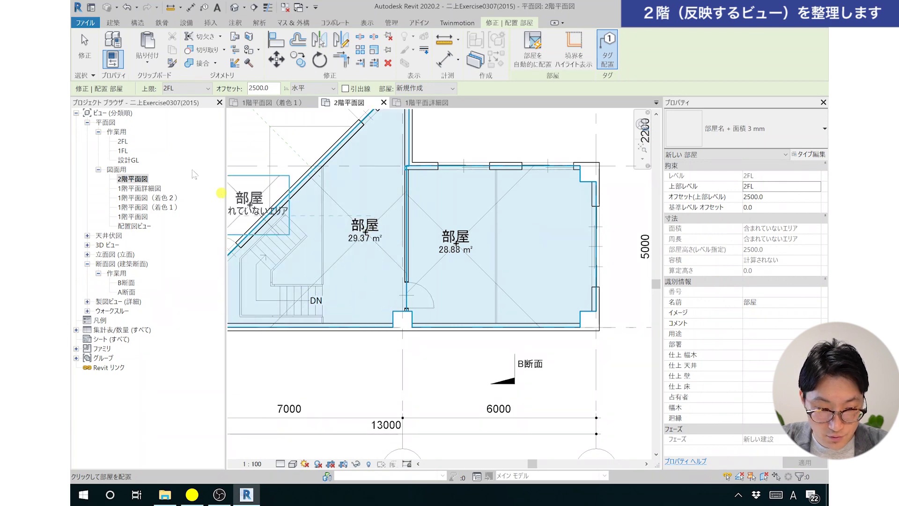
left_click(84, 51)
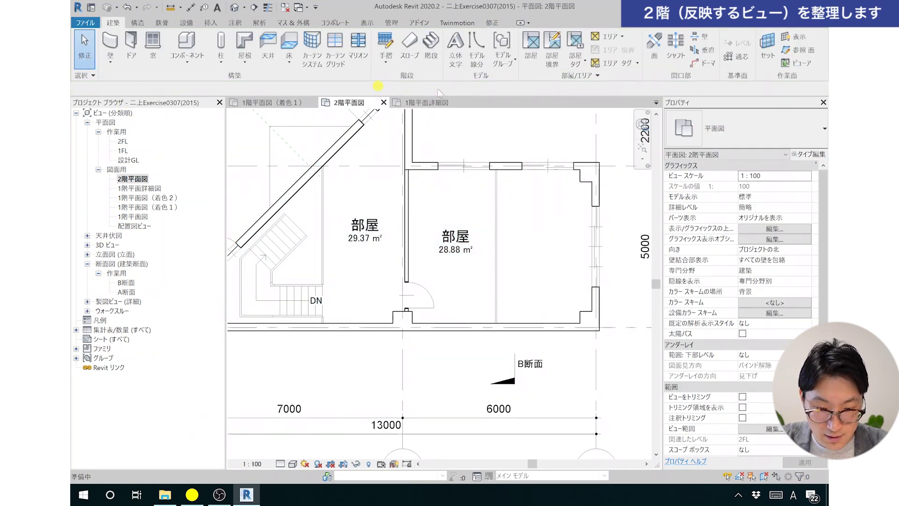
- Draw a room separation line from the top wall corner down to the wall junction
left_click(553, 56)
scroll(488, 183, "up", 5)
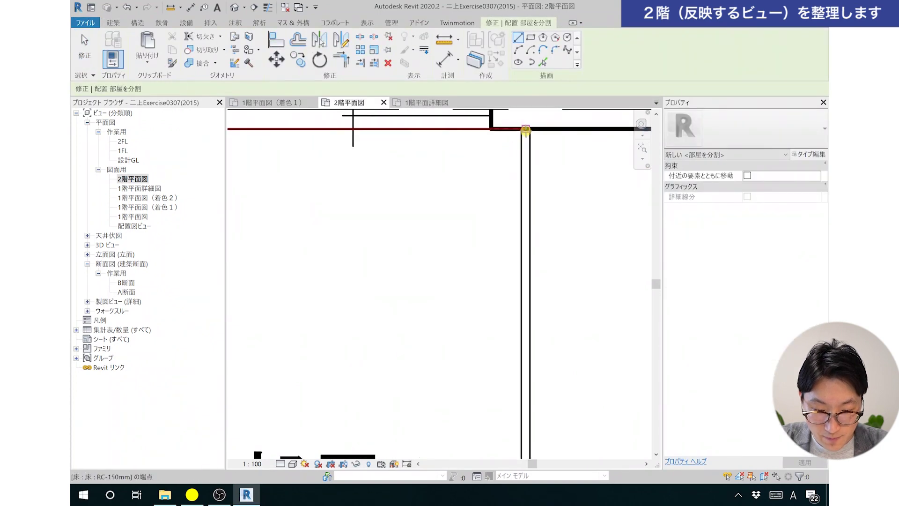
left_click(524, 130)
middle_click_drag(523, 456, 525, 255)
scroll(519, 267, "up", 3)
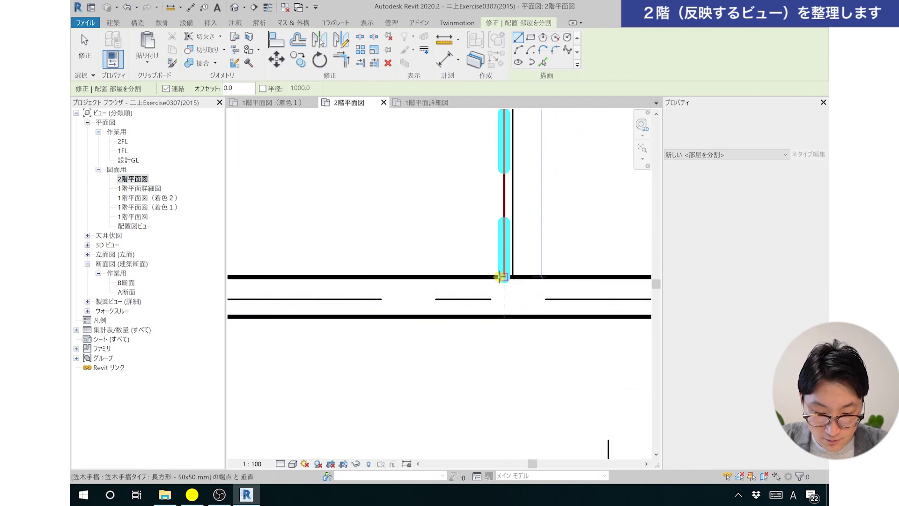
left_click(517, 294)
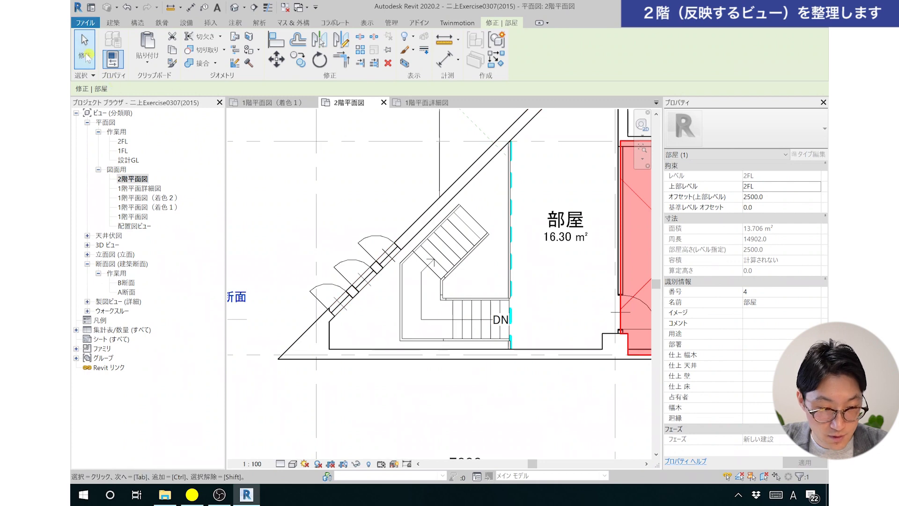
key("Escape")
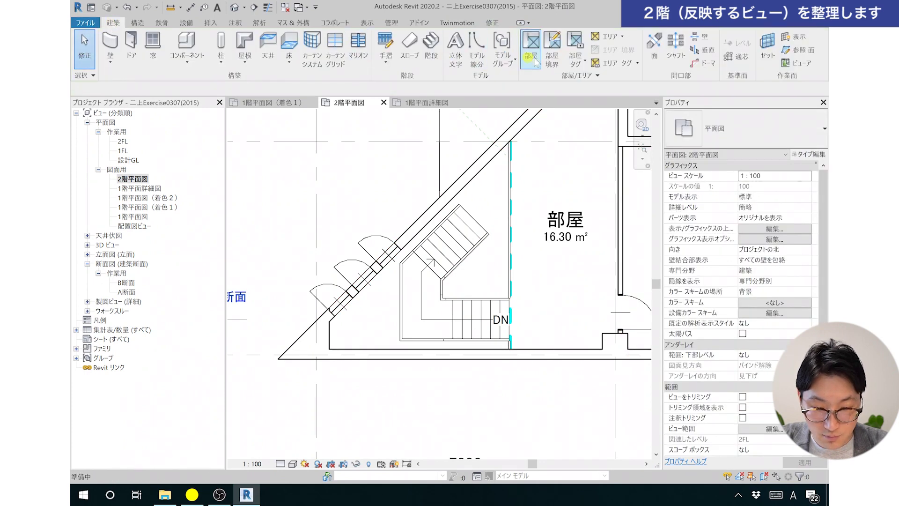
left_click(535, 61)
scroll(438, 327, "up", 4)
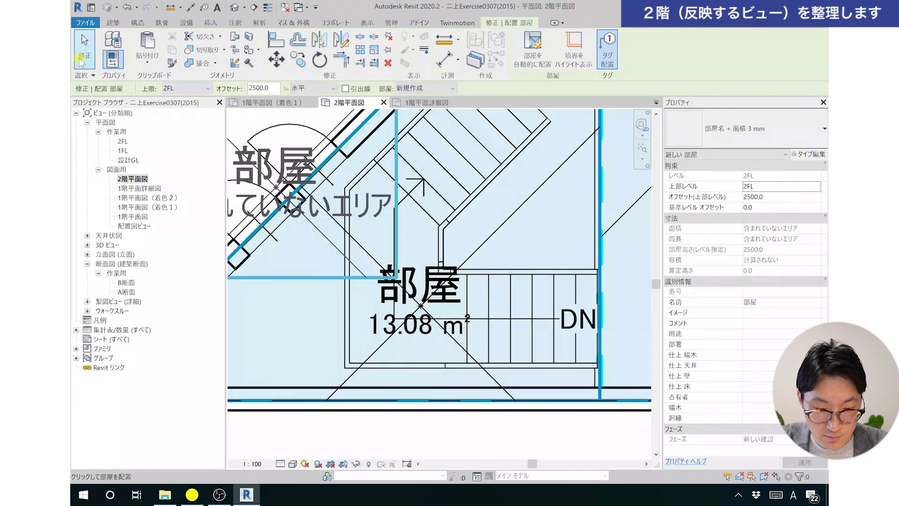
key("Escape")
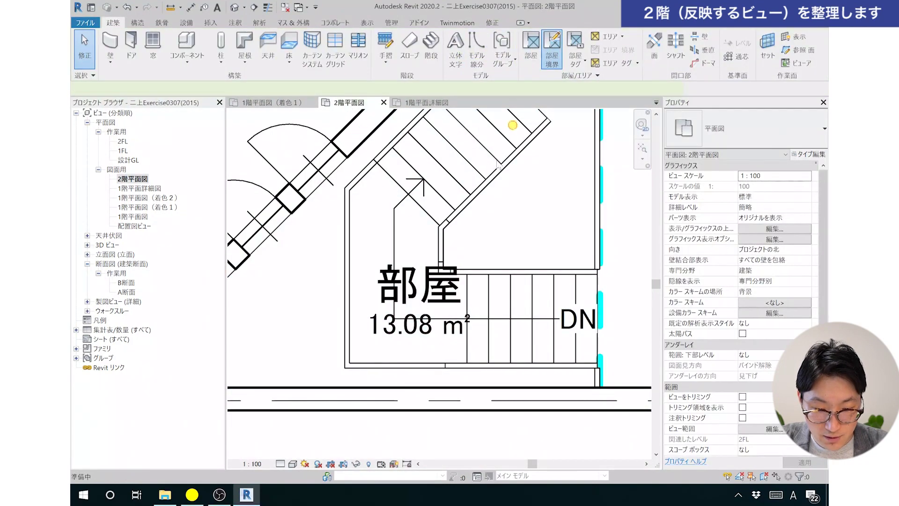
- Draw separation lines along the stair handrail and walls, forming a 4.96 m² stair room
left_click(552, 49)
middle_click_drag(519, 265, 529, 372)
scroll(514, 165, "up", 2)
left_click(514, 164)
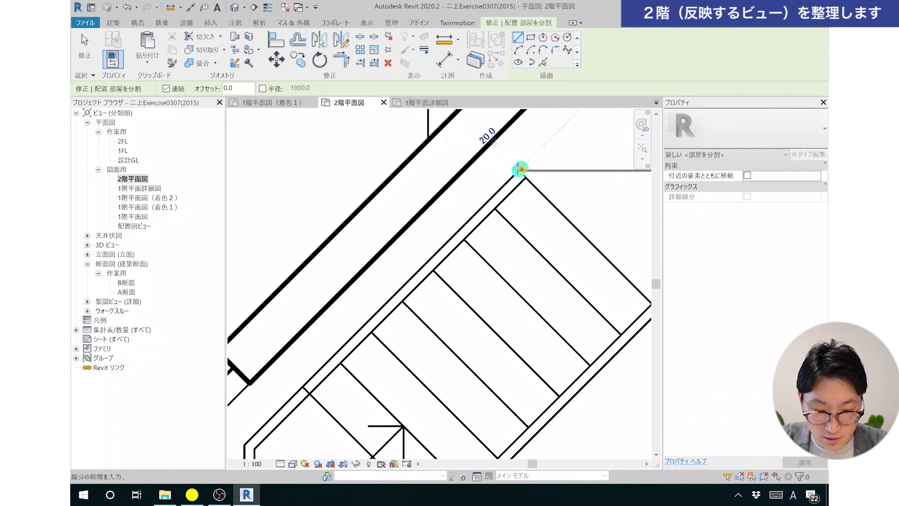
middle_click_drag(311, 342, 371, 216)
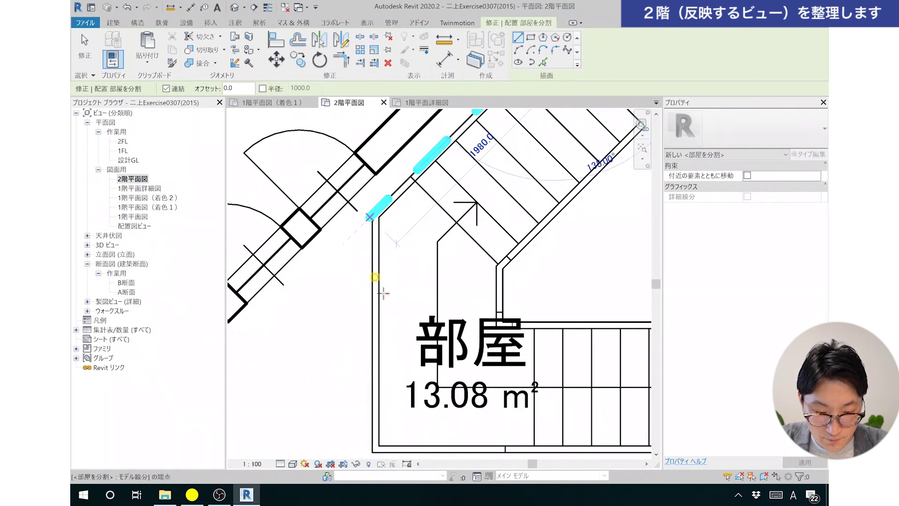
left_click(370, 216)
middle_click_drag(372, 346, 371, 214)
left_click(368, 320)
left_click(448, 243)
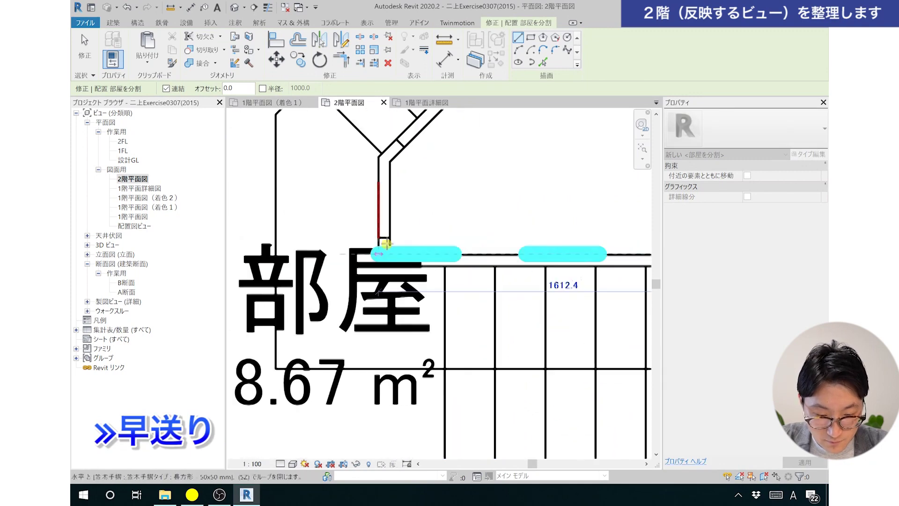
middle_click_drag(393, 184, 458, 245)
left_click(447, 197)
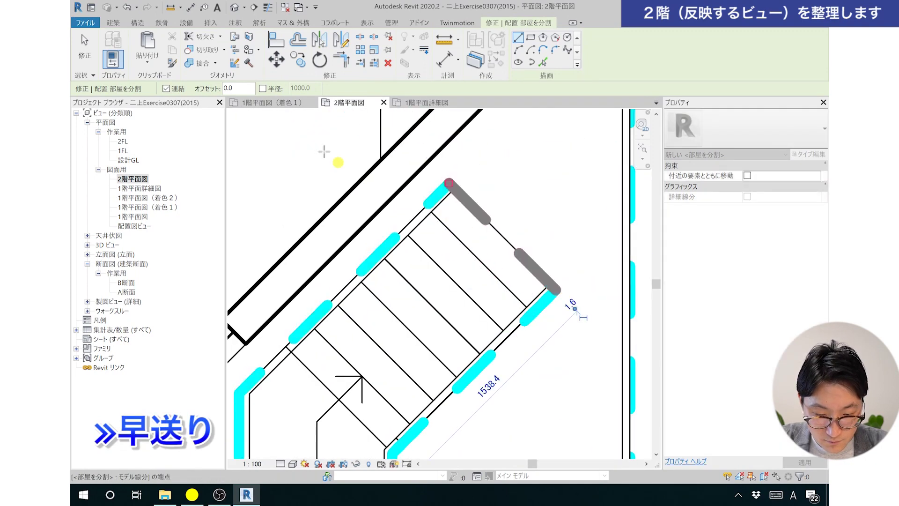
key("Escape")
key("Escape")
scroll(477, 239, "down", 3)
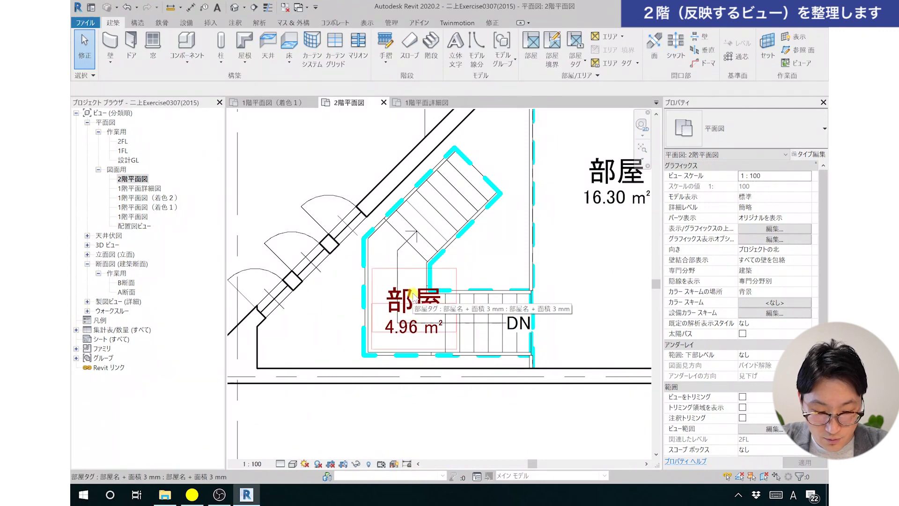
left_click(489, 290)
- Name the 4.96 m² stair room 階段 in its tag
scroll(492, 286, "down", 1)
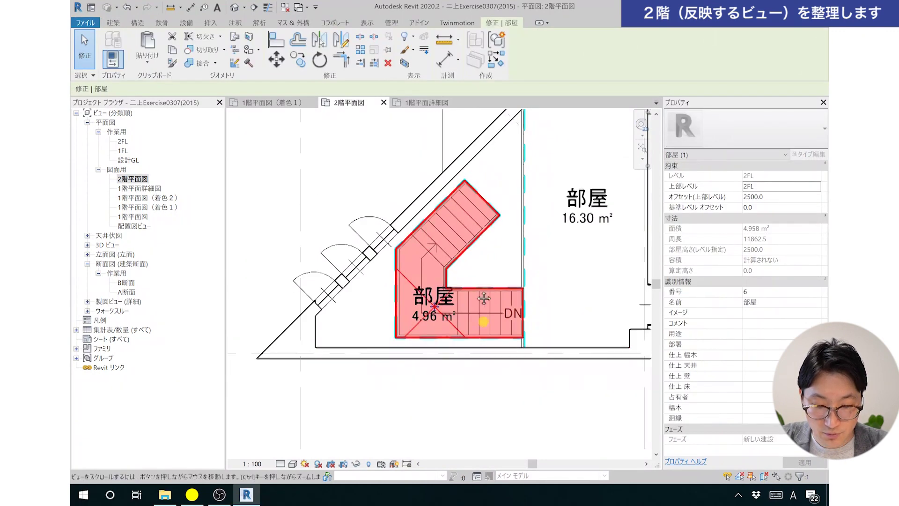
middle_click_drag(483, 297, 468, 235)
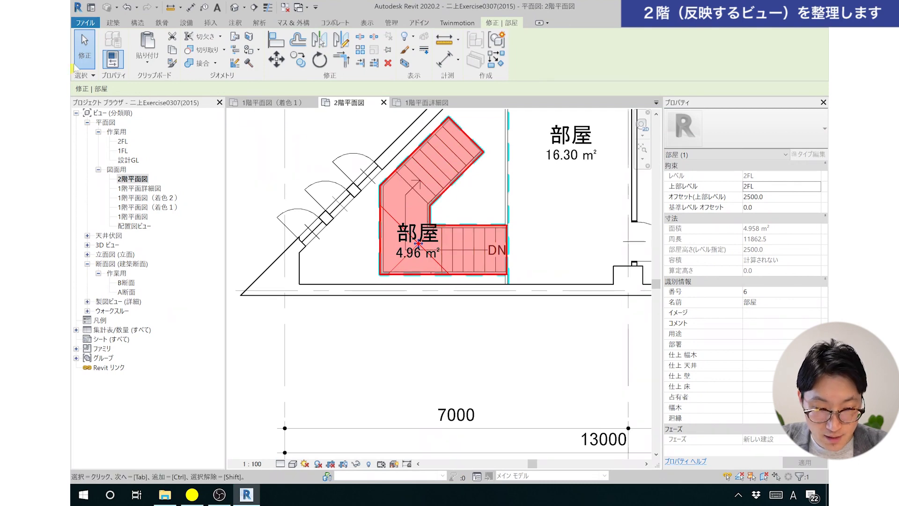
left_click(79, 61)
scroll(421, 228, "up", 1)
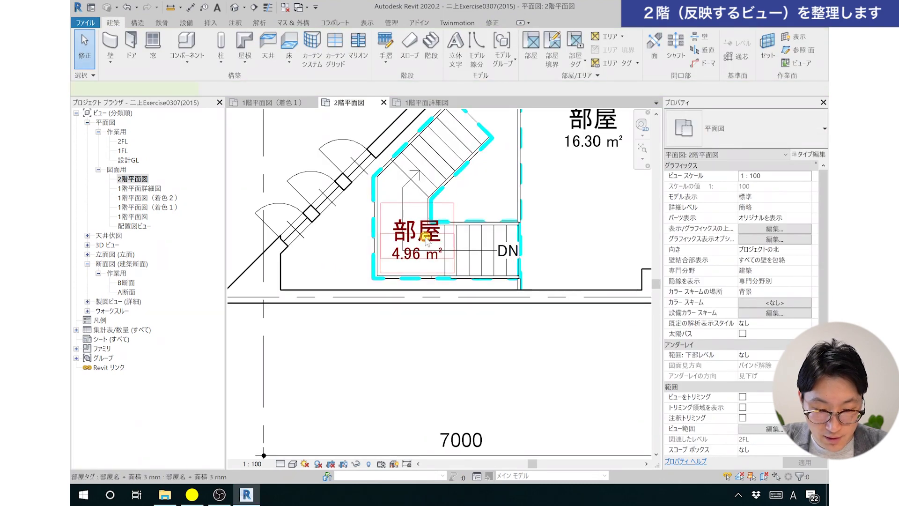
left_click(424, 234)
key("Zenkaku_Hankaku")
type("k")
type("だん")
key("Return")
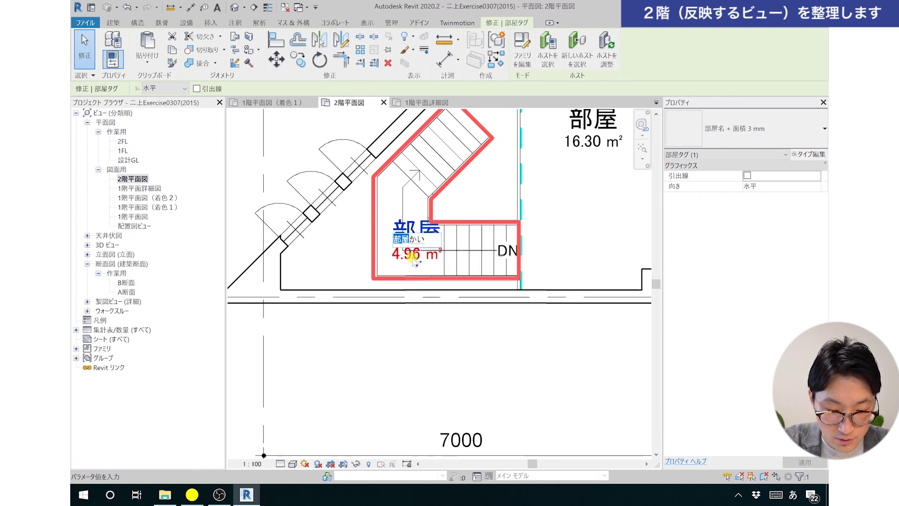
key("Return")
- Name the neighbouring 16.30 m² room 前室
mouse_move(554, 184)
middle_mouse_down()
mouse_move(427, 295)
mouse_move(463, 255)
middle_mouse_up()
left_click(465, 239)
type("しんしつ")
key("Return")
key("Return")
- Name the 13.71 m² room 物置
middle_click_drag(644, 256, 415, 256)
left_click(413, 255)
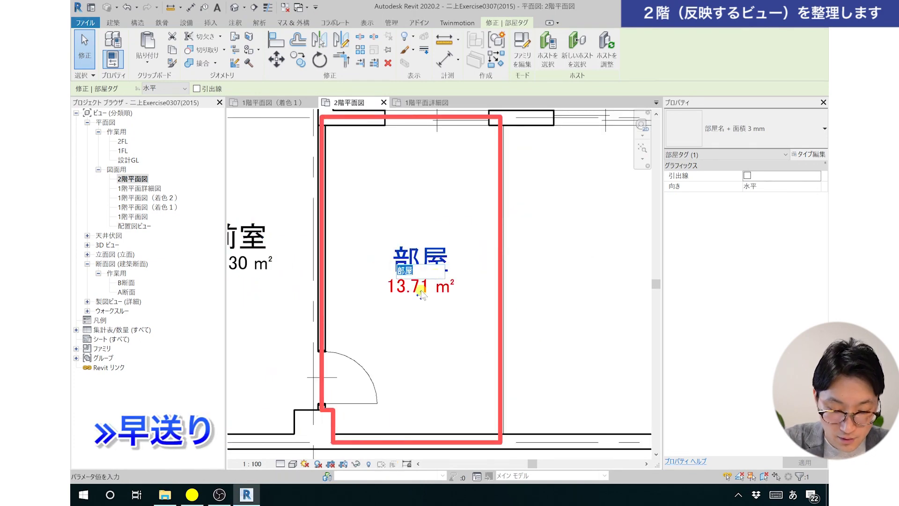
type("ものおき")
key("Return")
key("Return")
scroll(451, 265, "down", 2)
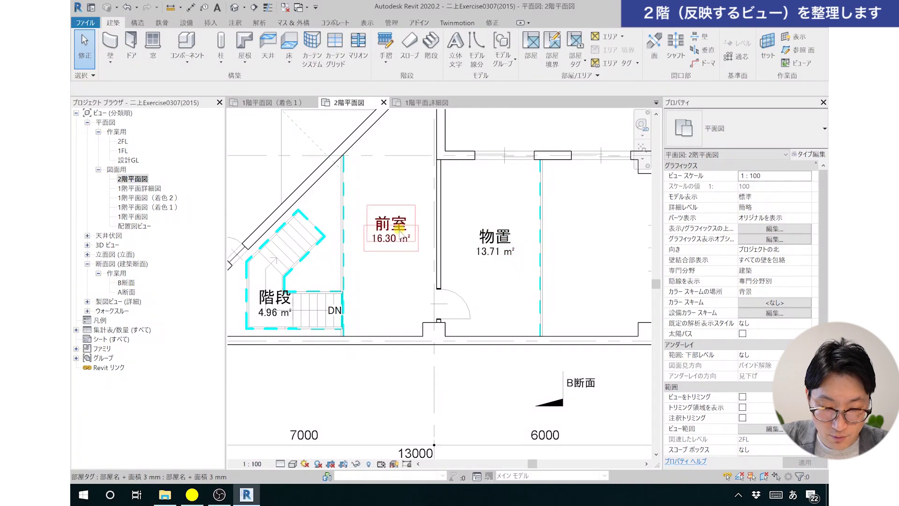
scroll(273, 319, "up", 1)
middle_click_drag(288, 315, 347, 298)
scroll(347, 297, "up", 2)
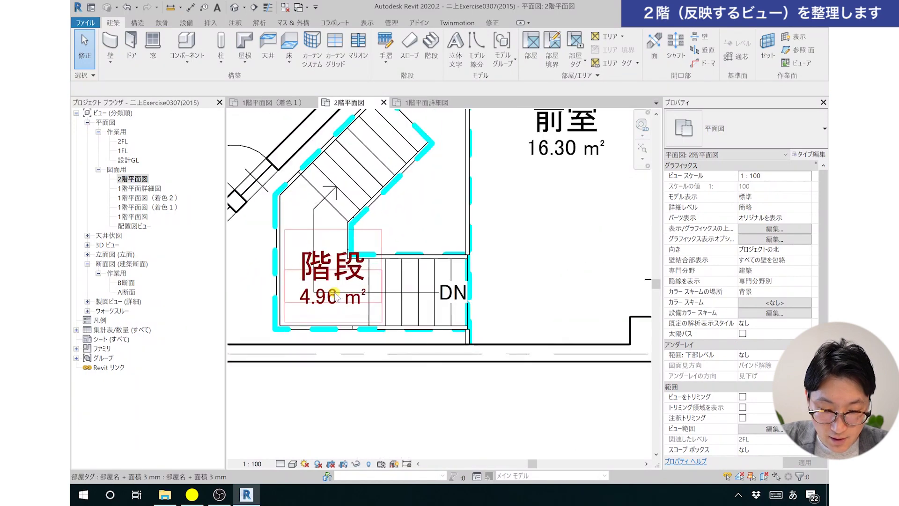
- Turn on the leader for the 階段 tag and move it below the stair room
scroll(370, 281, "up", 1)
left_click(393, 244)
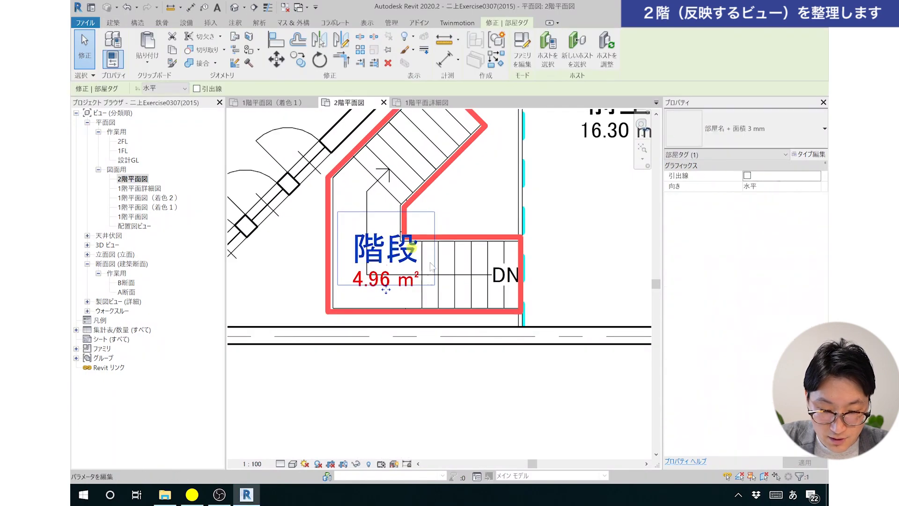
scroll(375, 295, "up", 1)
scroll(391, 281, "up", 1)
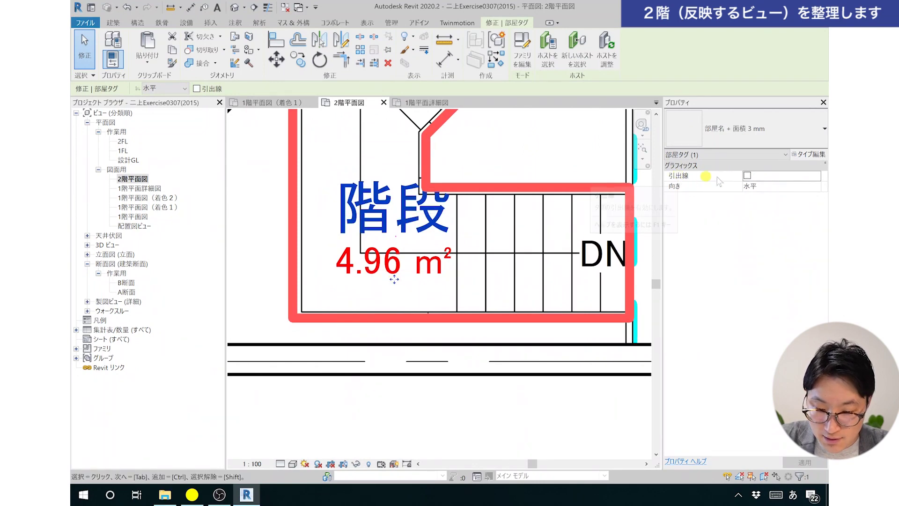
left_click(747, 175)
scroll(409, 253, "down", 1)
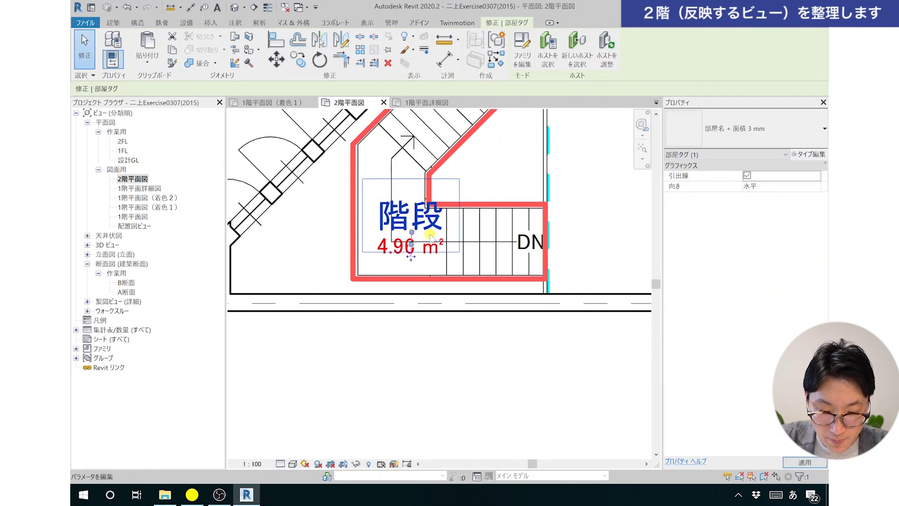
left_click_drag(412, 256, 464, 414)
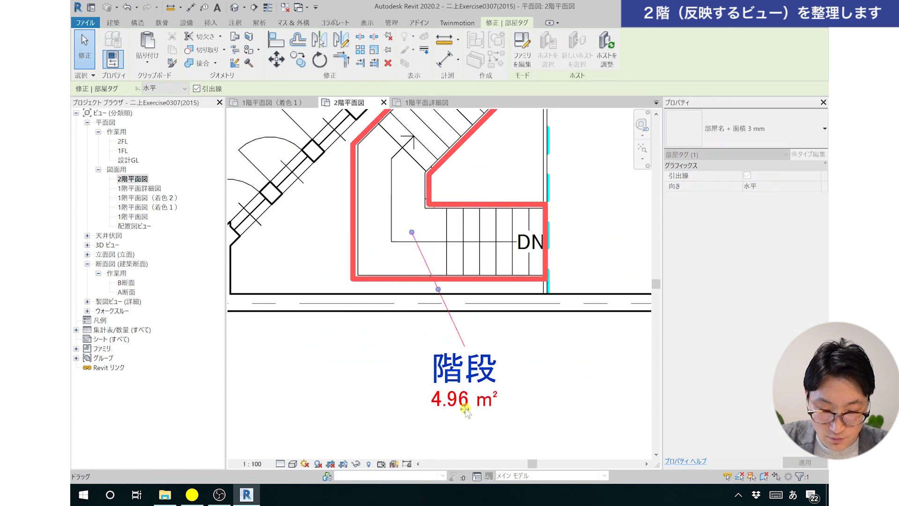
- Add an elbow to the 階段 tag leader and position it down-left
middle_click_drag(462, 358, 428, 297)
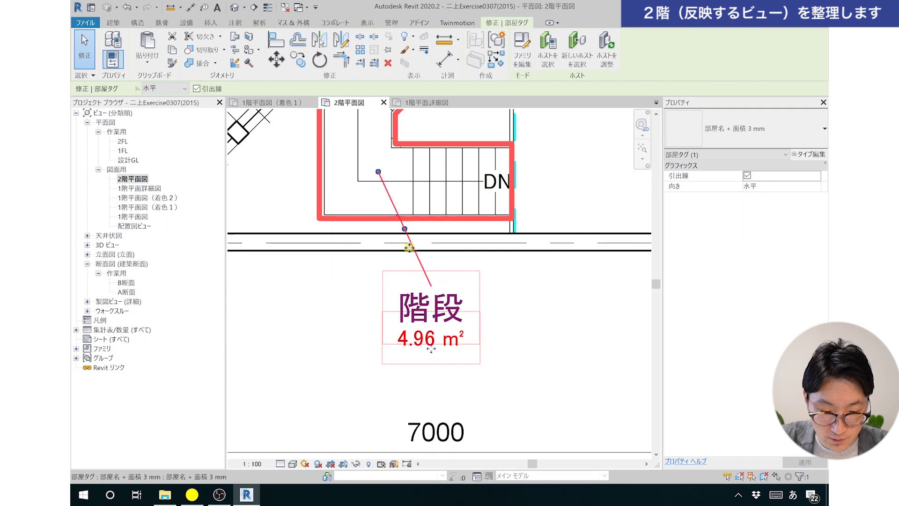
scroll(398, 248, "up", 1)
middle_click_drag(435, 289, 526, 196)
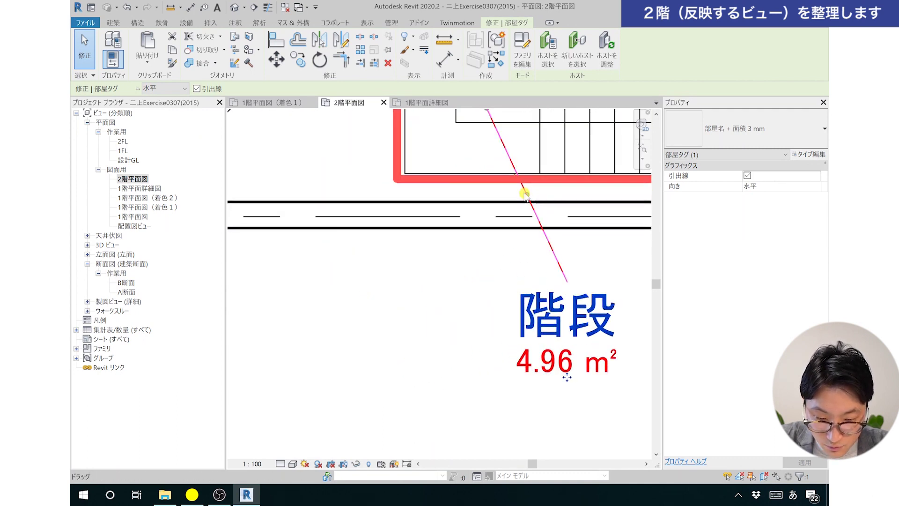
mouse_move(527, 195)
left_mouse_down()
mouse_move(492, 262)
mouse_move(475, 321)
left_mouse_up()
scroll(489, 350, "up", 3)
scroll(481, 331, "up", 2)
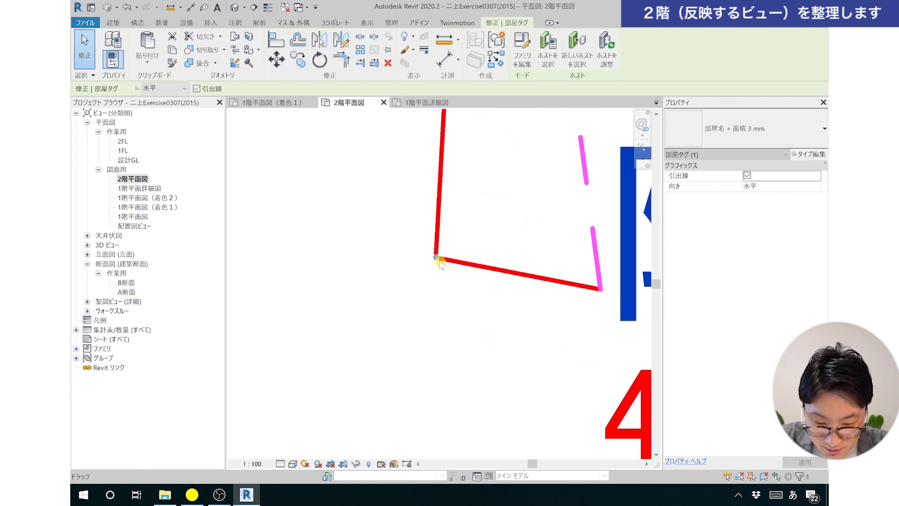
left_click_drag(434, 259, 417, 286)
left_click(458, 327)
scroll(458, 327, "down", 2)
scroll(444, 333, "down", 2)
scroll(443, 332, "down", 5)
middle_click_drag(453, 325, 411, 326)
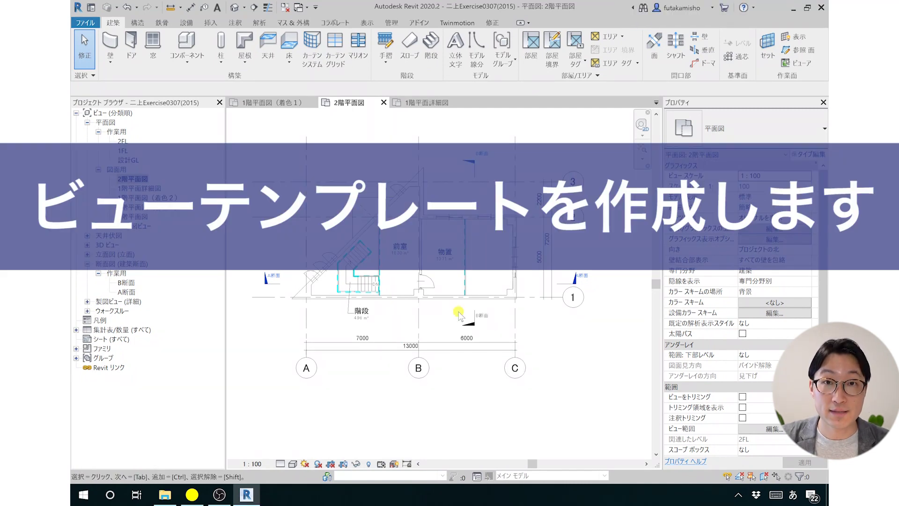
- Duplicate 2階平面図 with detailing and name the copy 2階平面図（着色1）
left_click(164, 209)
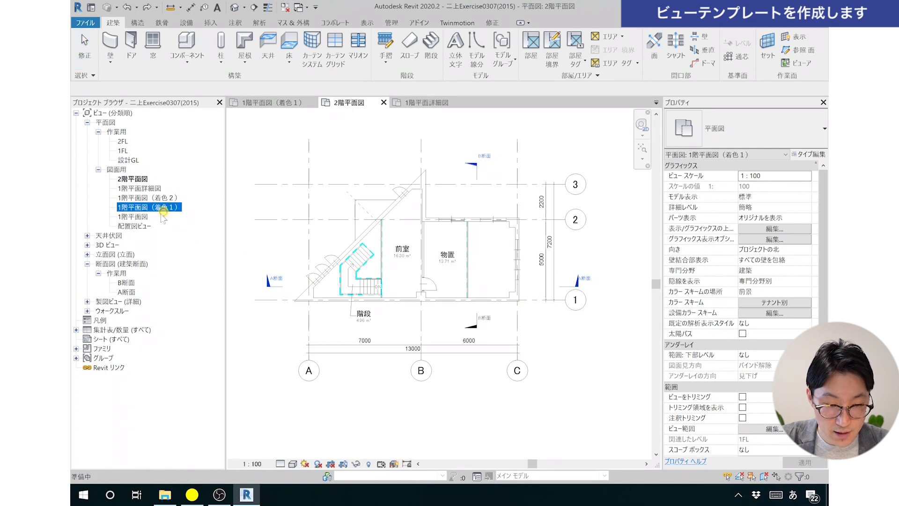
left_click(170, 198)
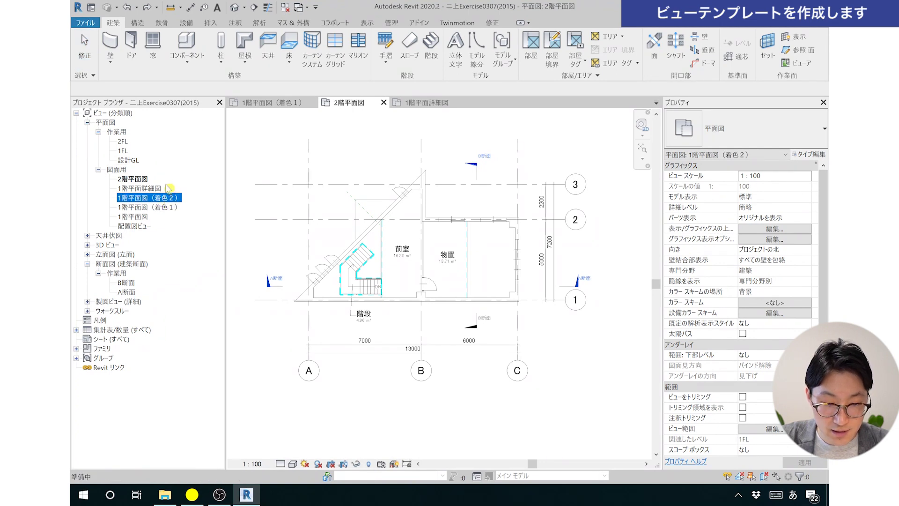
left_click(136, 179)
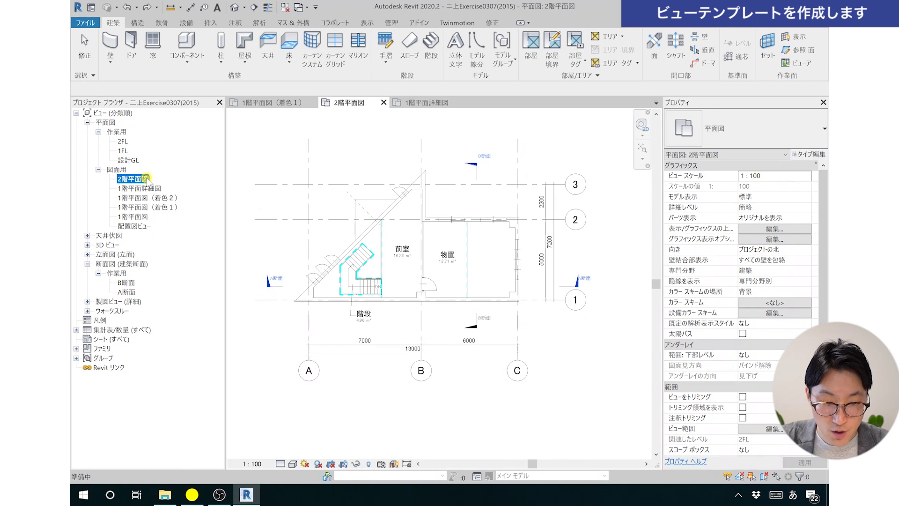
right_click(147, 178)
mouse_move(211, 251)
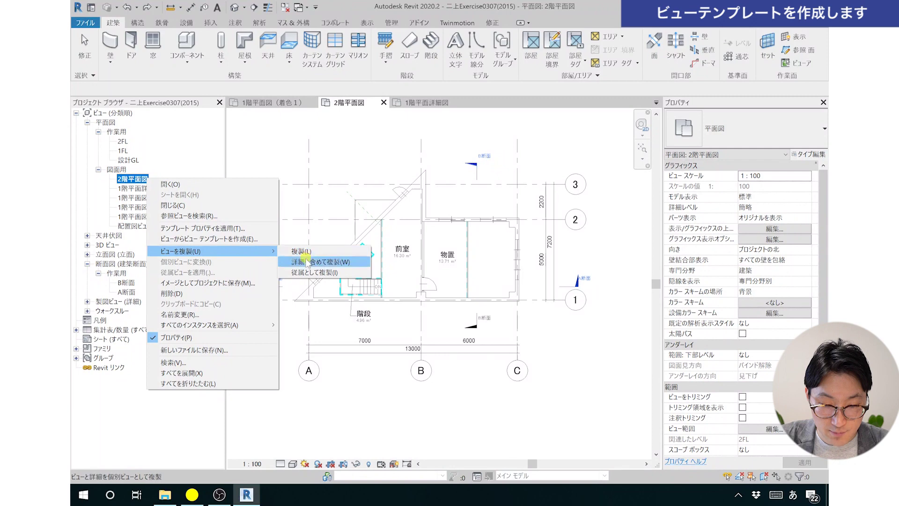
left_click(309, 262)
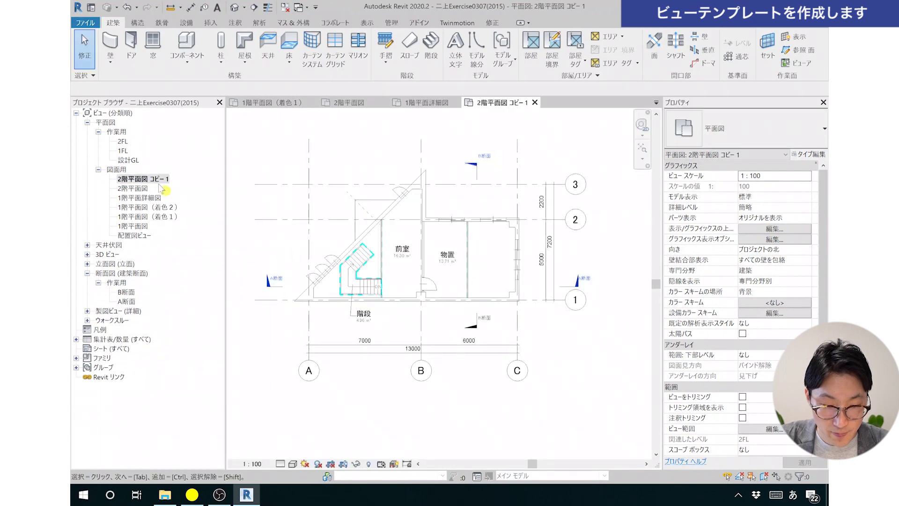
left_click(152, 179)
left_click(151, 179)
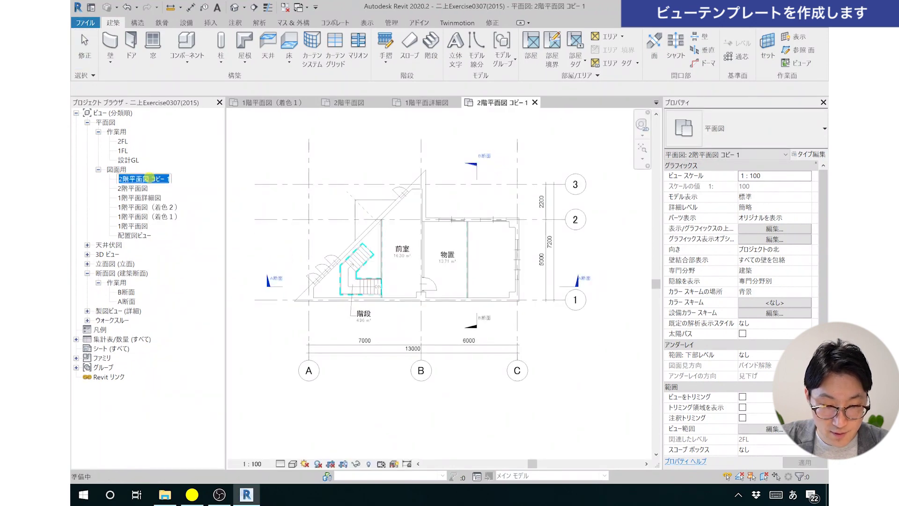
type("2階平面図（着色1）")
key("Return")
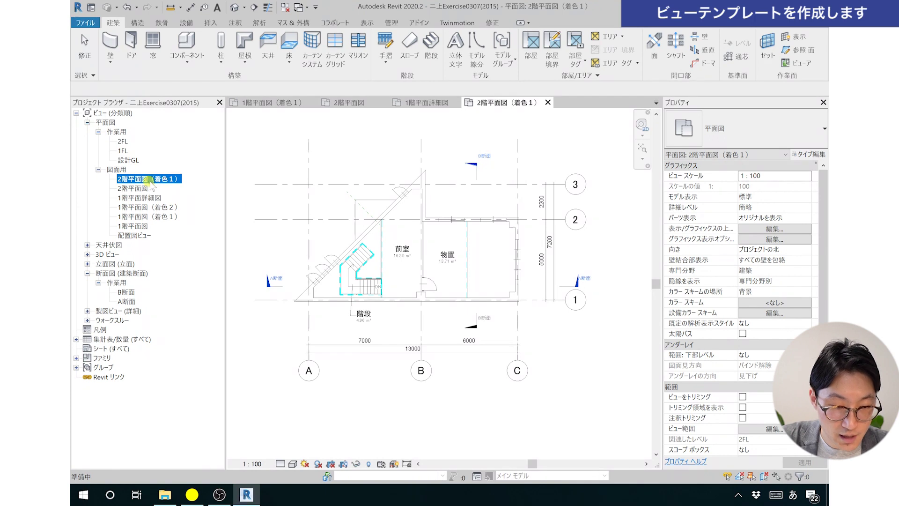
- Duplicate 2階平面図（着色1） with detailing to create 2階平面図（着色2）
right_click(162, 180)
mouse_move(224, 251)
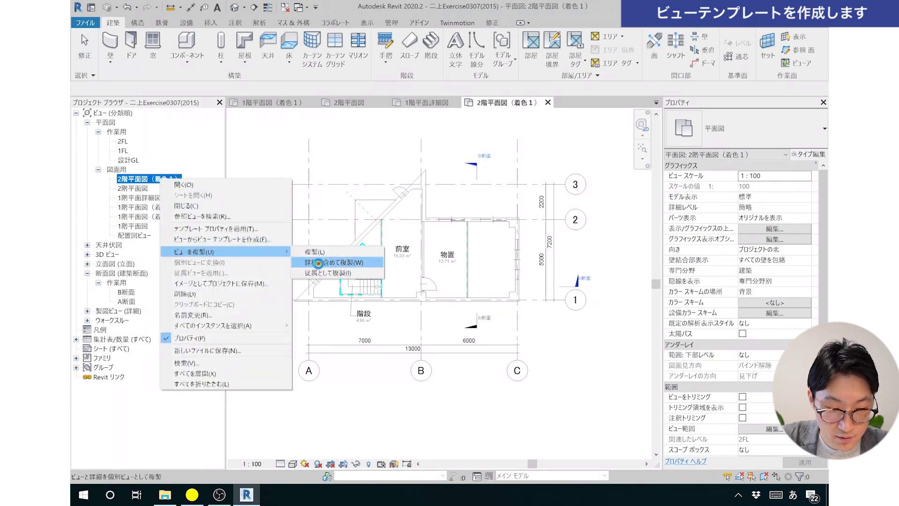
left_click(310, 262)
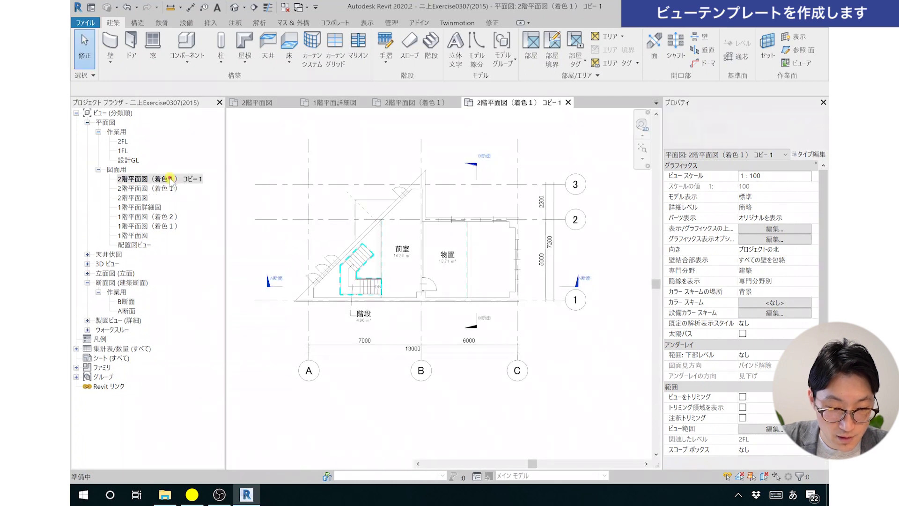
left_click(176, 180)
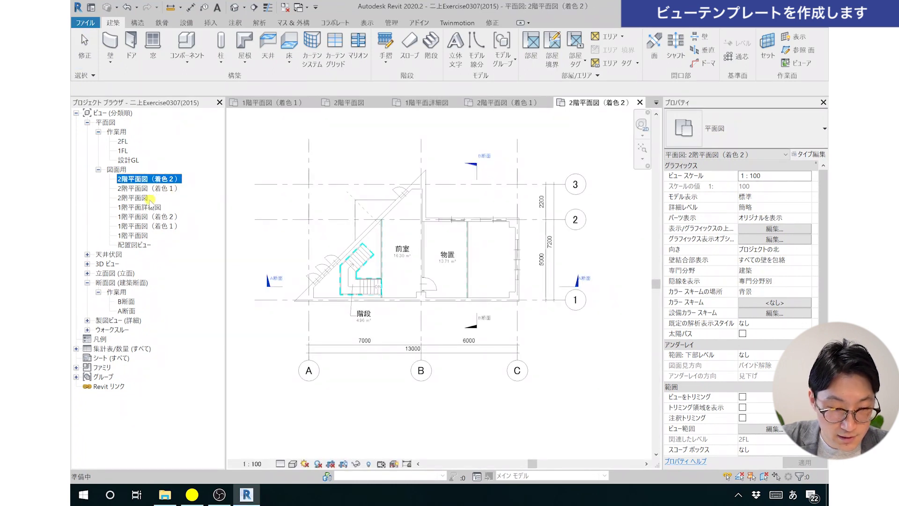
- Compare the 1F and 2F plan views' properties, then open 1階平面図（着色1）
left_click(143, 198)
left_click(154, 179)
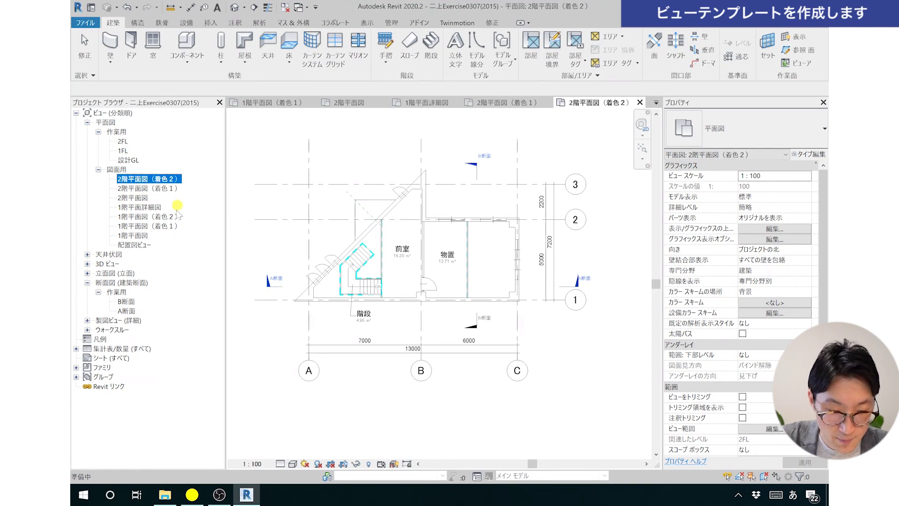
left_click(159, 226)
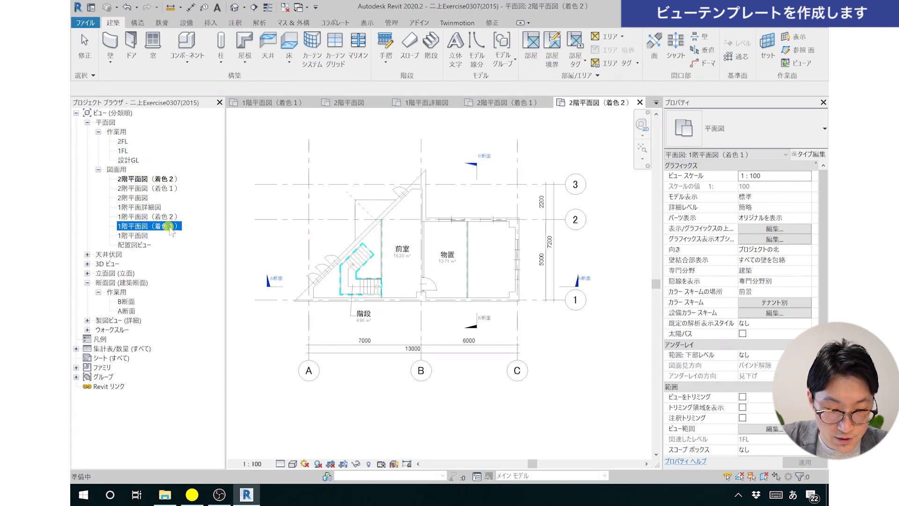
left_click(169, 190)
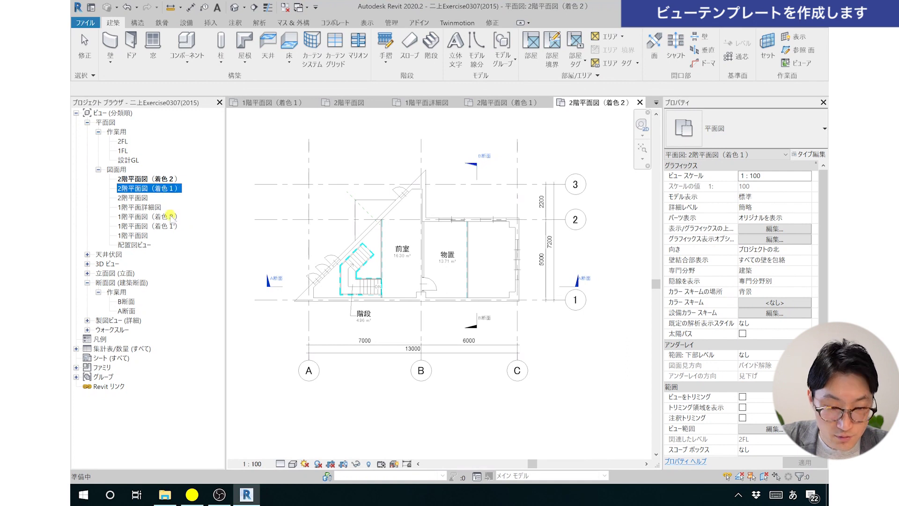
left_click(160, 217)
left_click(172, 180)
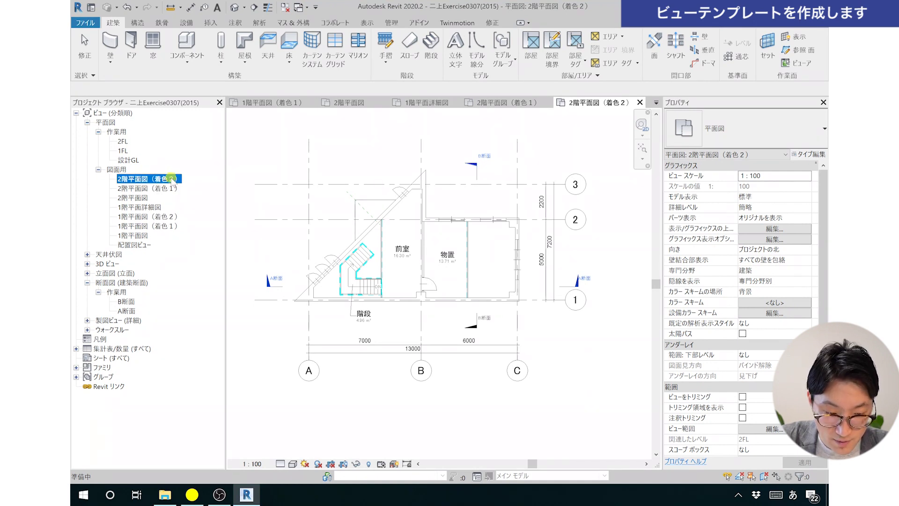
left_click(174, 227)
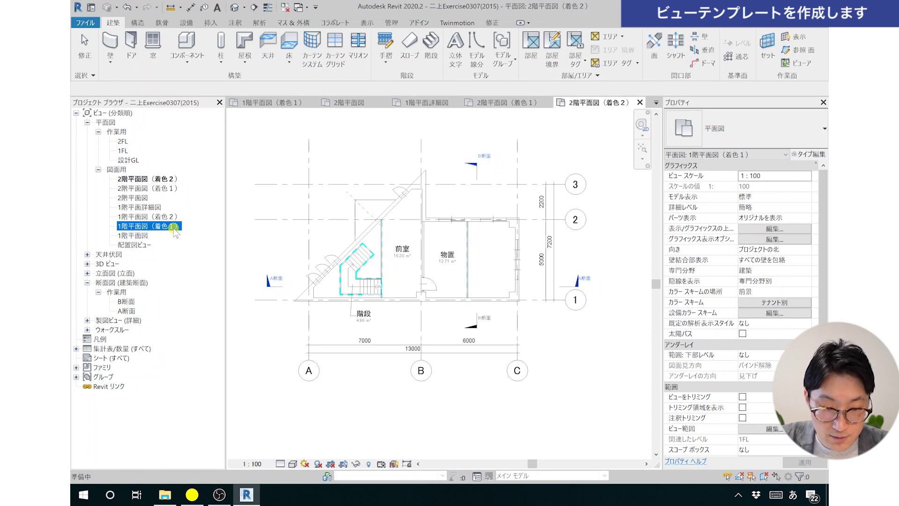
double_click(173, 226)
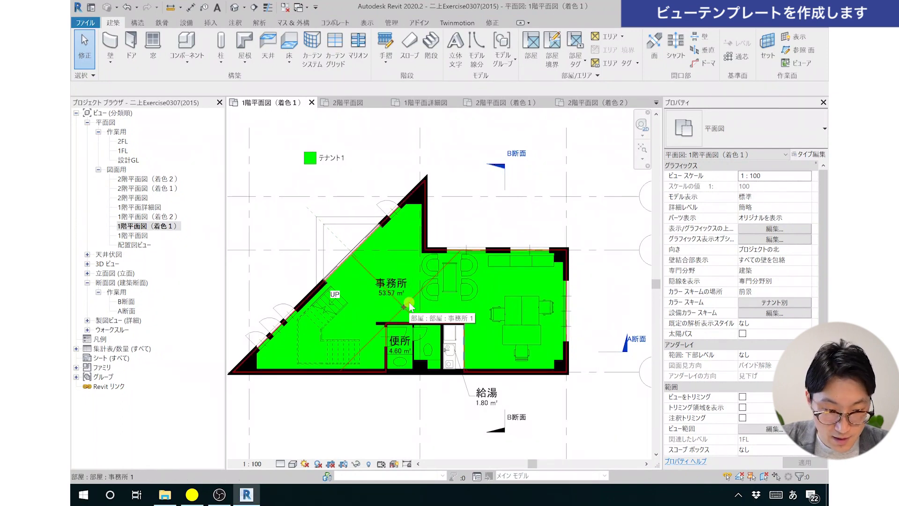
- Create view template 平面図（着色1） from the current green-coloured 1F plan
left_click(367, 23)
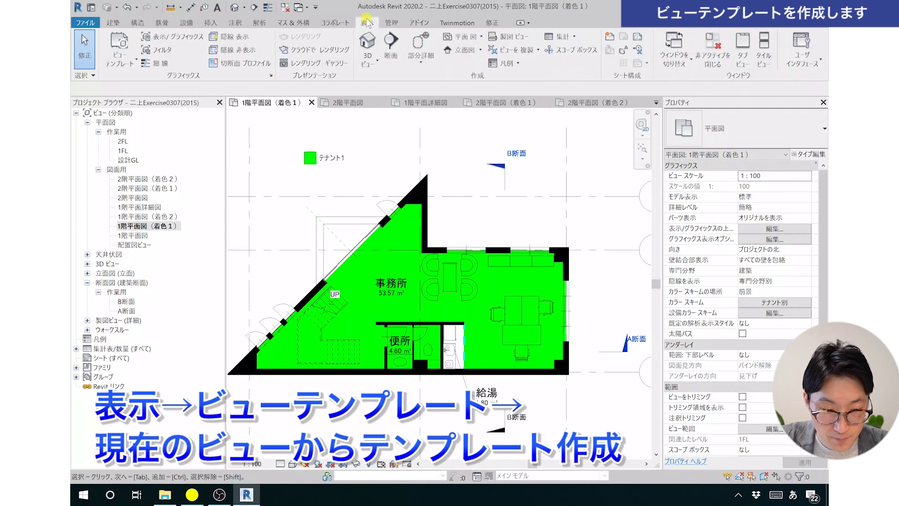
left_click(126, 60)
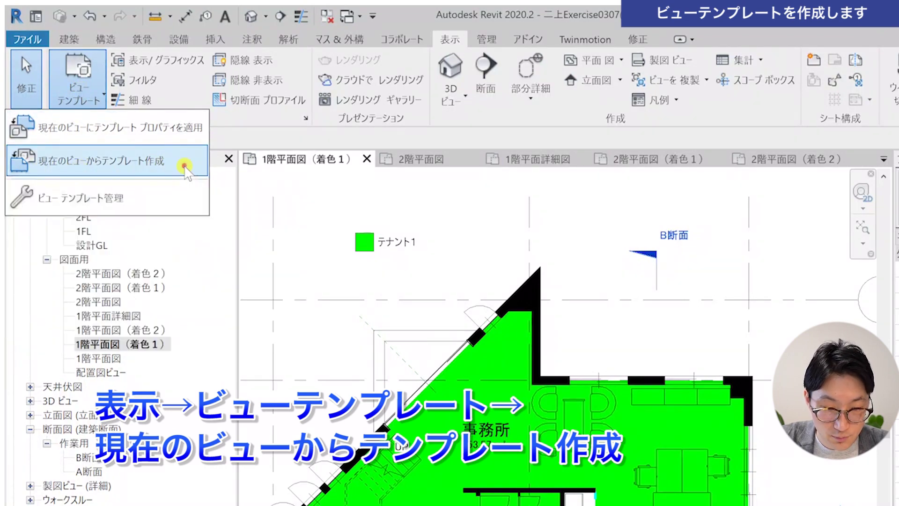
left_click(185, 165)
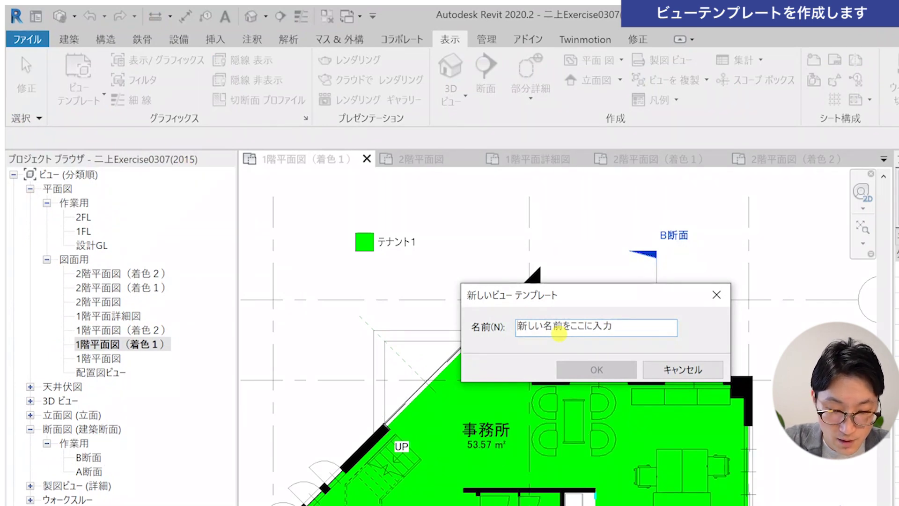
type("平面図（着色1）")
key("Return")
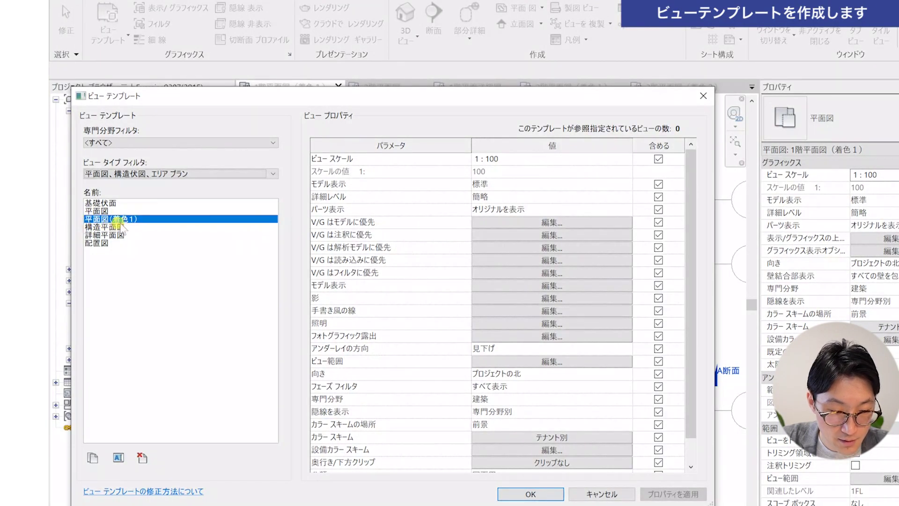
- Check the 平面図（着色1） template's Include column and Walls V/G overrides, then confirm with OK
left_click(134, 220)
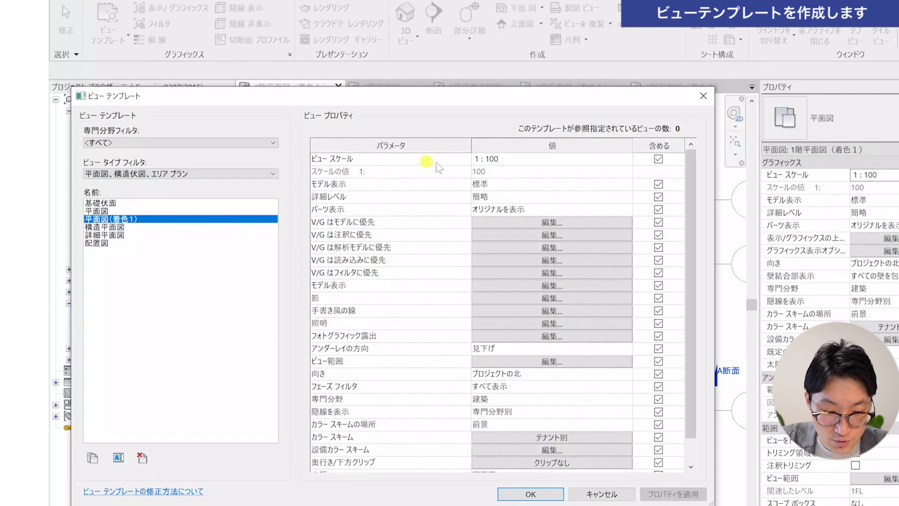
left_click(658, 159)
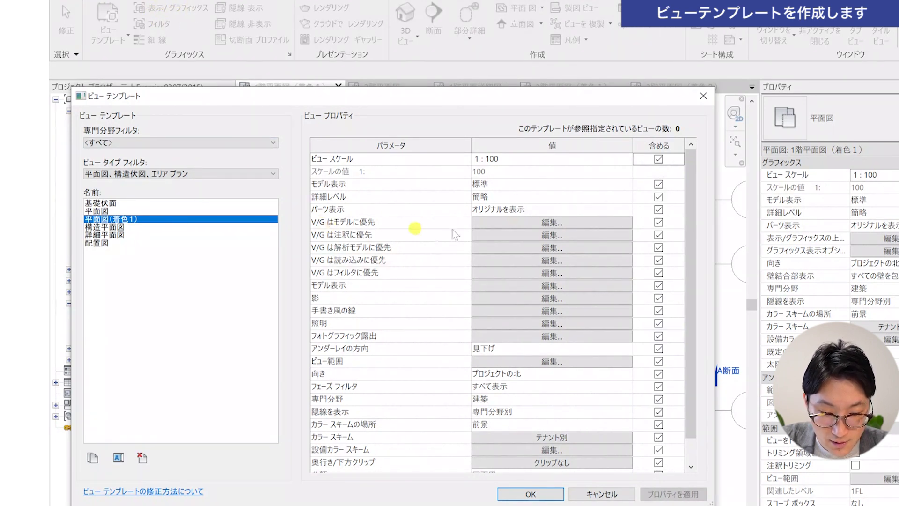
left_click(563, 223)
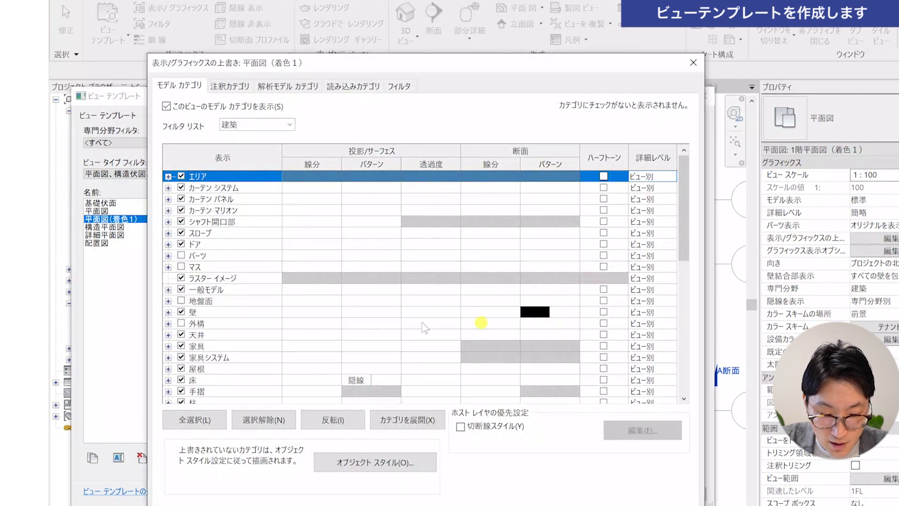
left_click(217, 313)
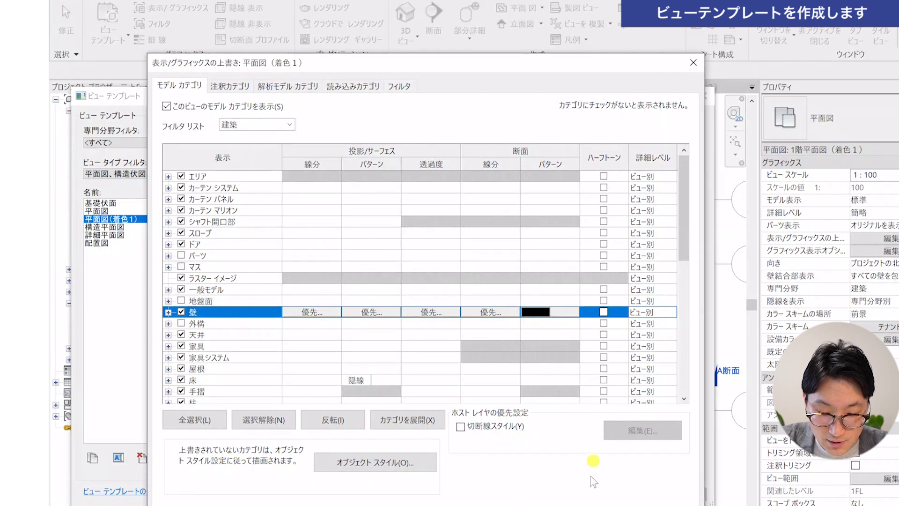
key("Return")
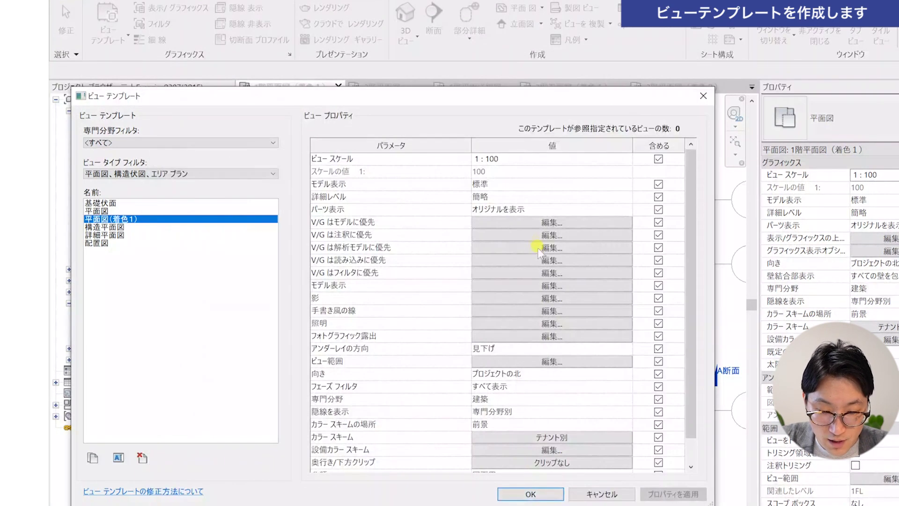
scroll(560, 248, "down", 2)
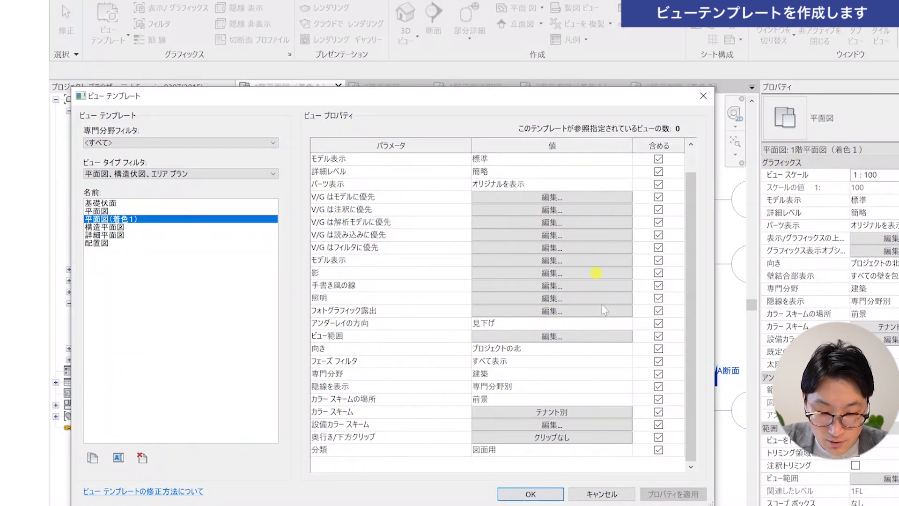
left_click(518, 493)
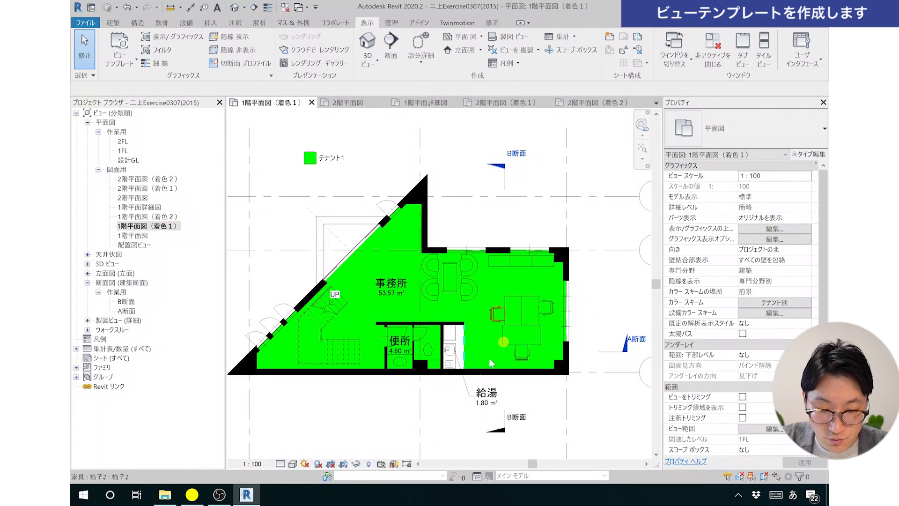
- Open 1階平面図（着色２） and create the view template 平面図(着色2) from it
left_click(152, 217)
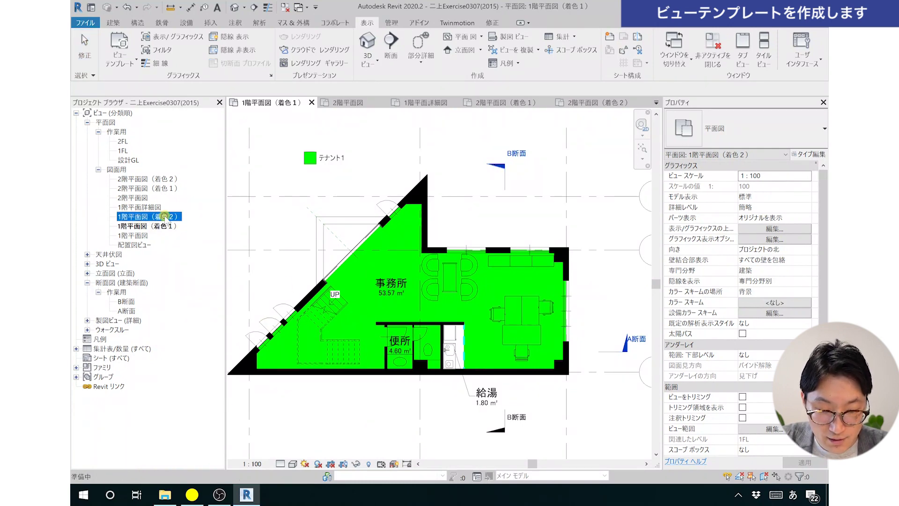
double_click(165, 218)
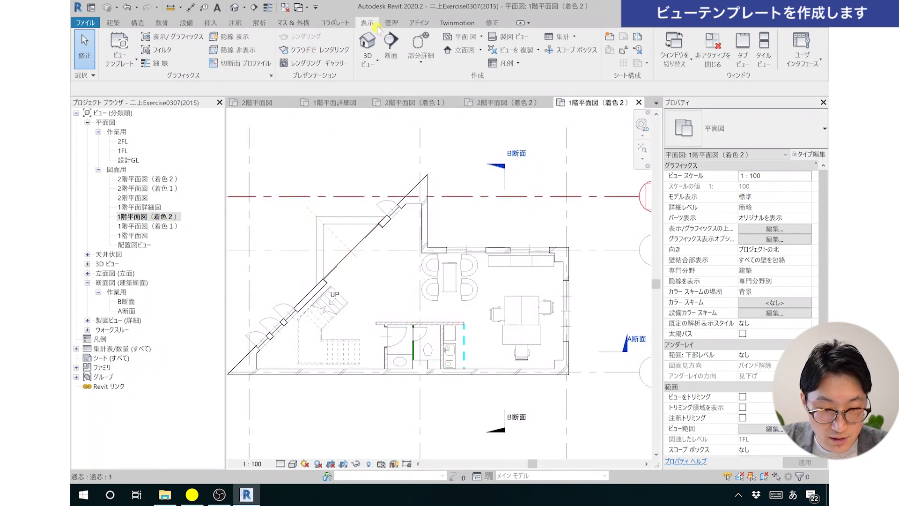
left_click(120, 52)
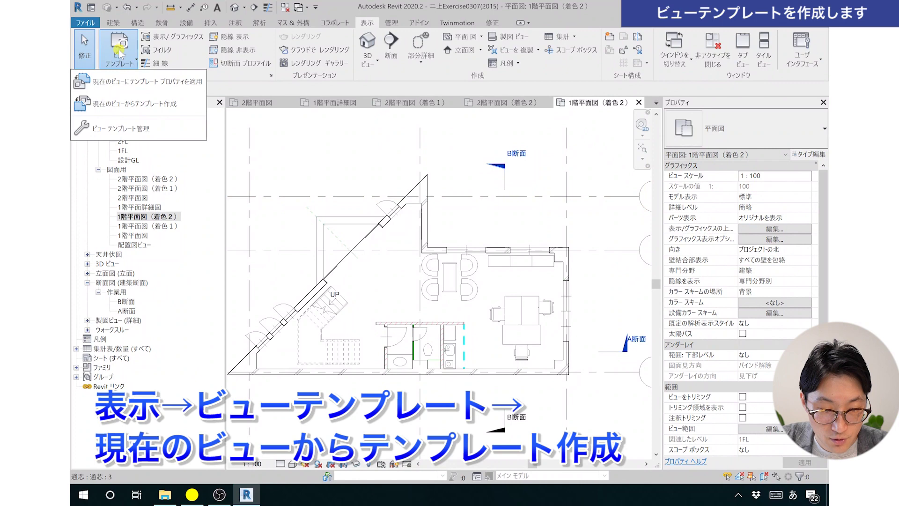
left_click(174, 105)
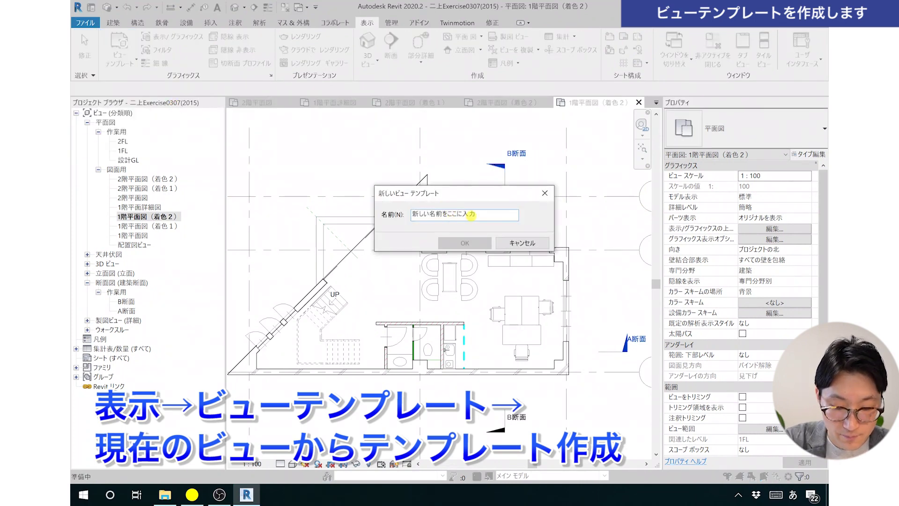
type("平面図(着色2)")
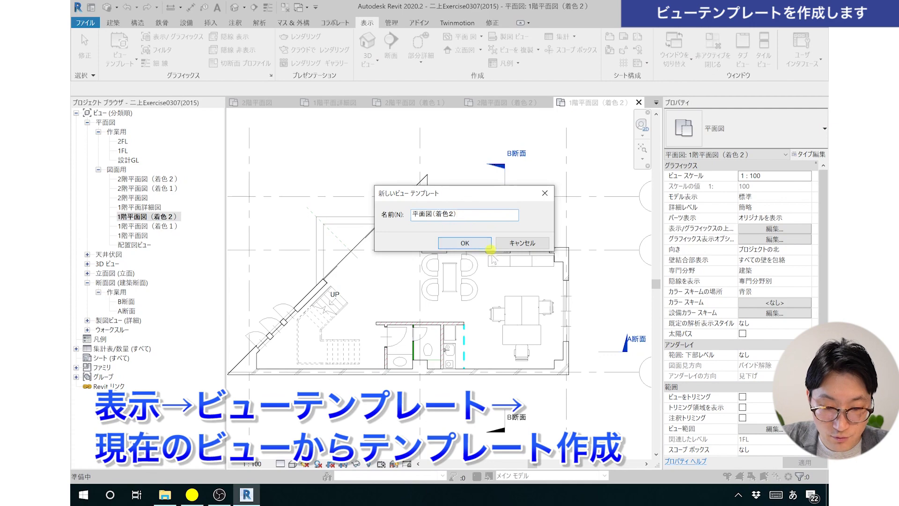
left_click(465, 242)
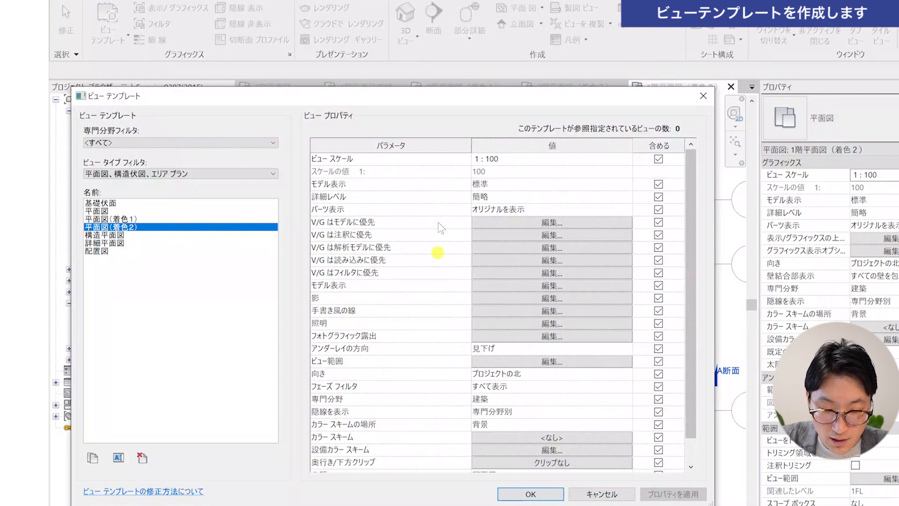
- Keep 平面図(着色2)'s filter overrides for 壁-RC, 壁-トイレ and 壁-LGS, and accept the template
left_click(550, 223)
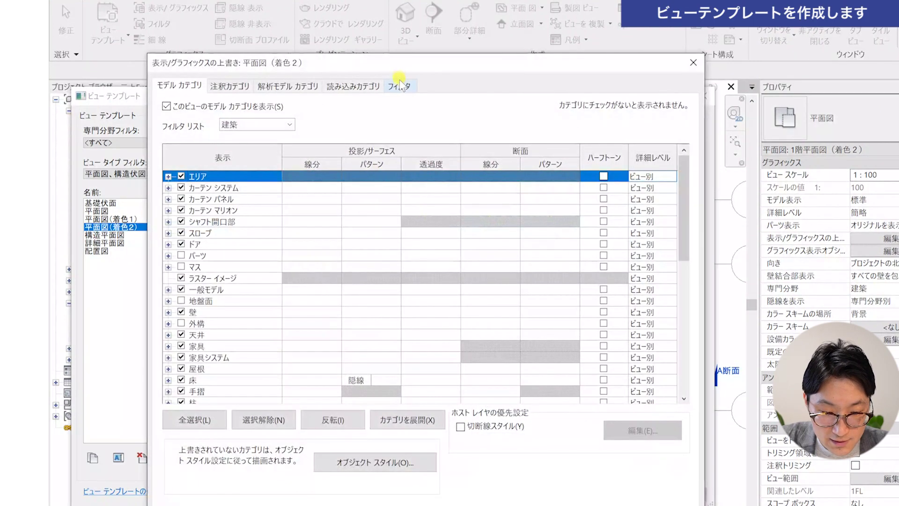
left_click(401, 83)
left_click(184, 152)
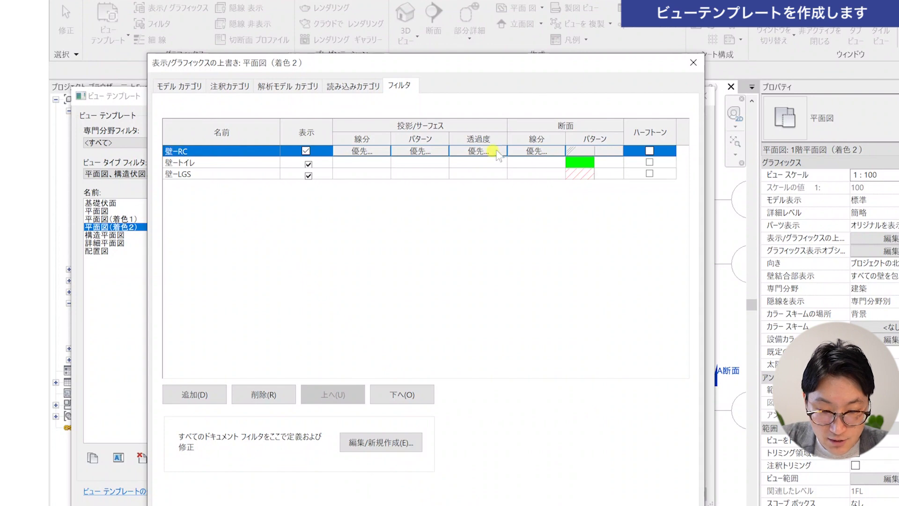
left_click(286, 163)
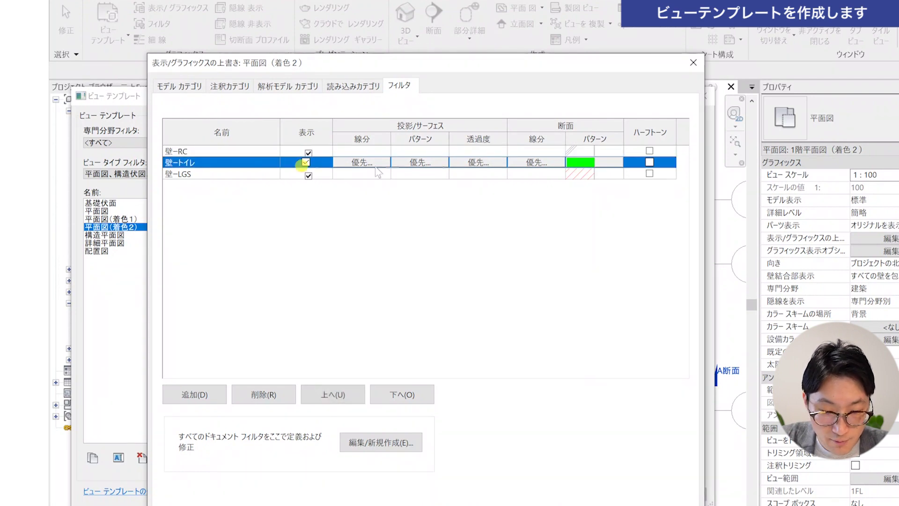
left_click(252, 175)
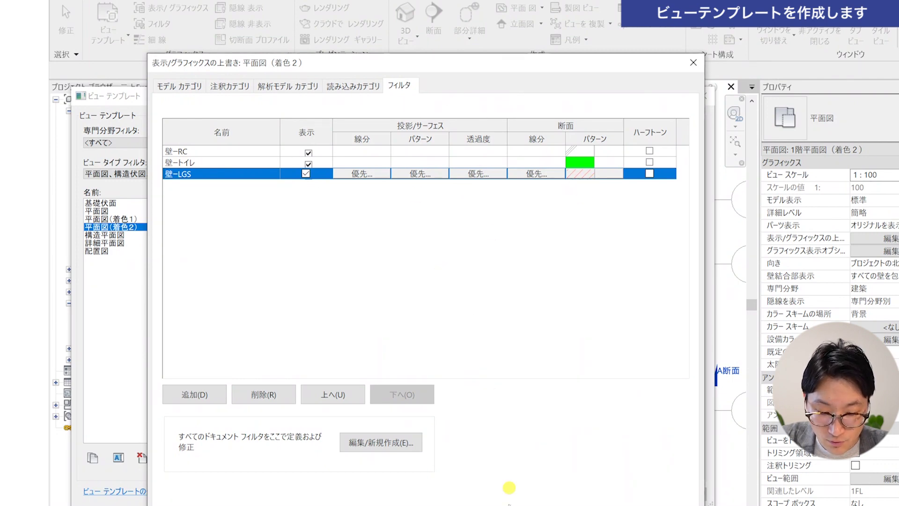
left_click(509, 489)
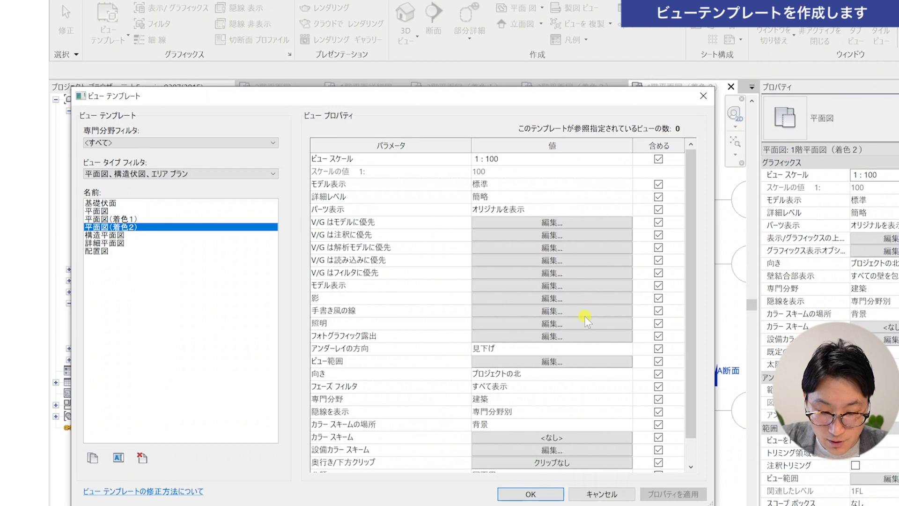
left_click(531, 494)
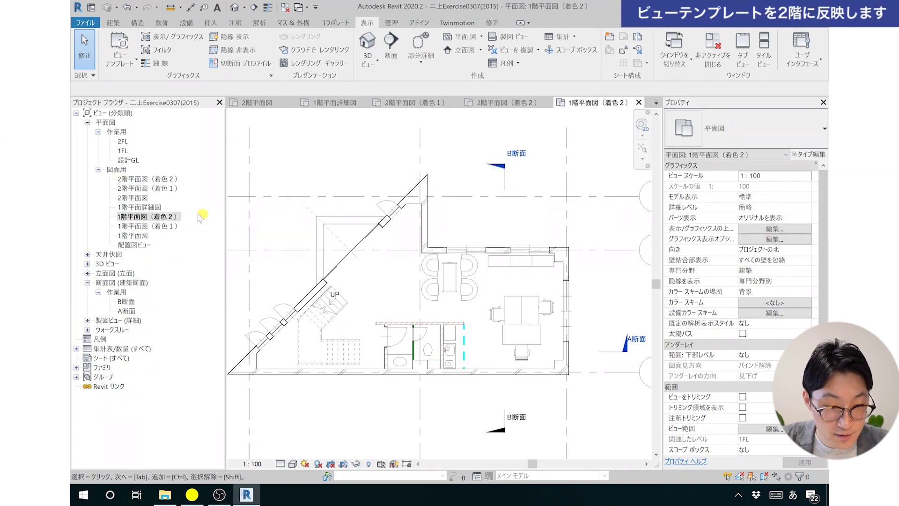
- Open 2階平面図（着色1） and assign it the 平面図(着色1) view template
left_click(164, 189)
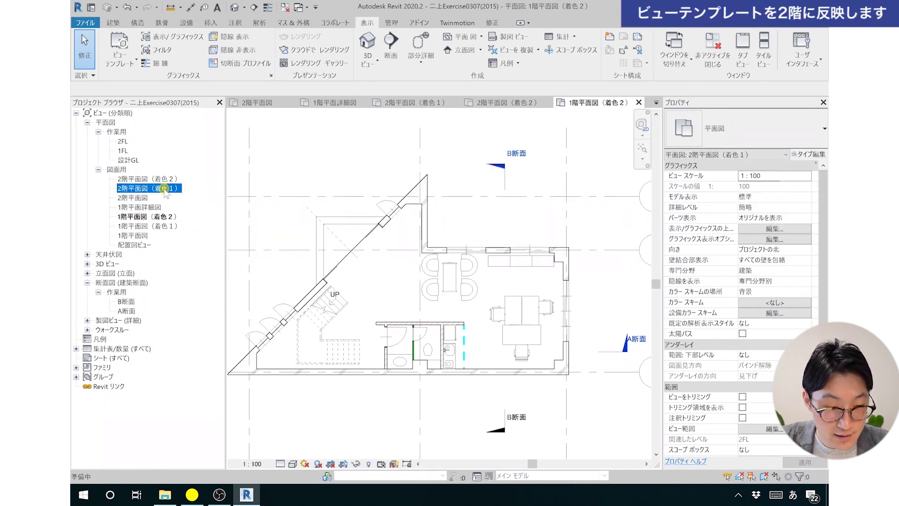
double_click(160, 189)
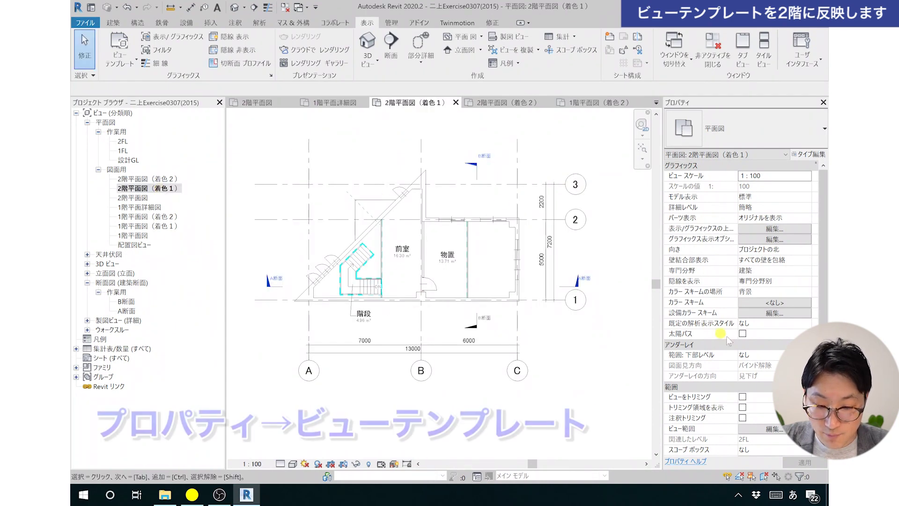
scroll(736, 363, "down", 5)
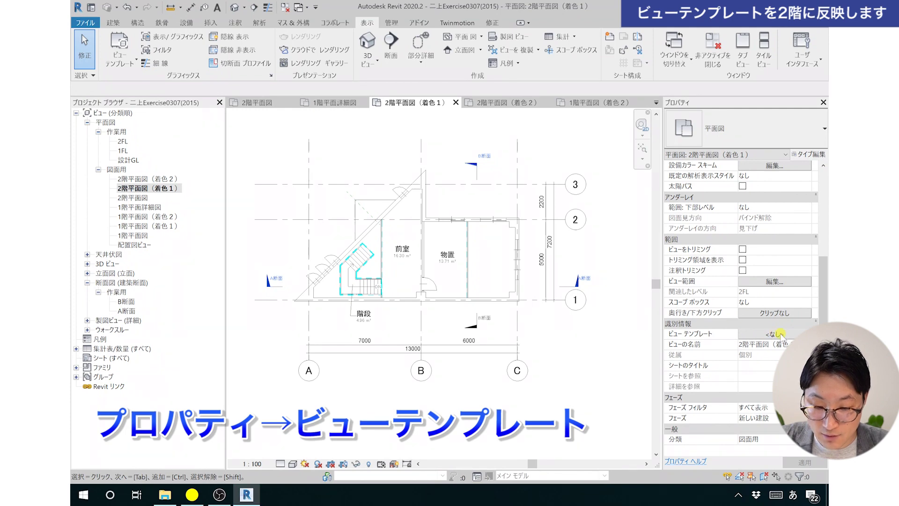
left_click(777, 334)
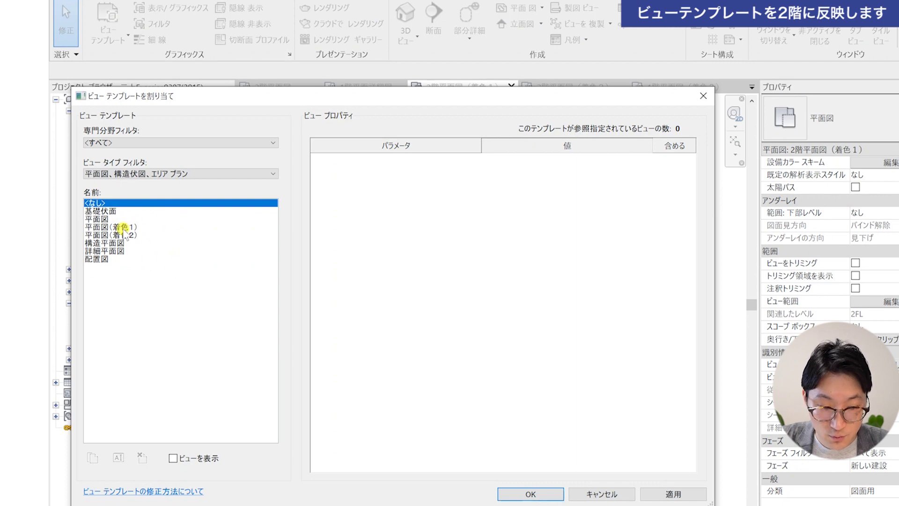
left_click(122, 228)
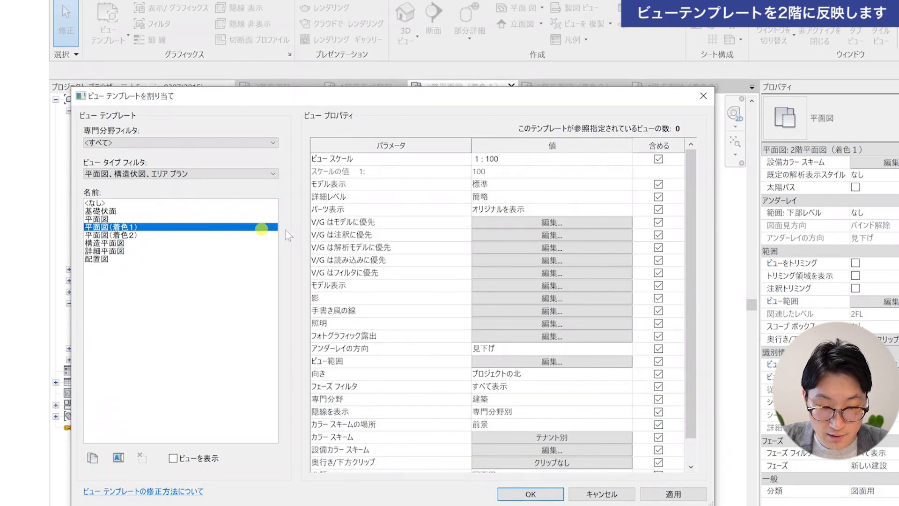
left_click(673, 494)
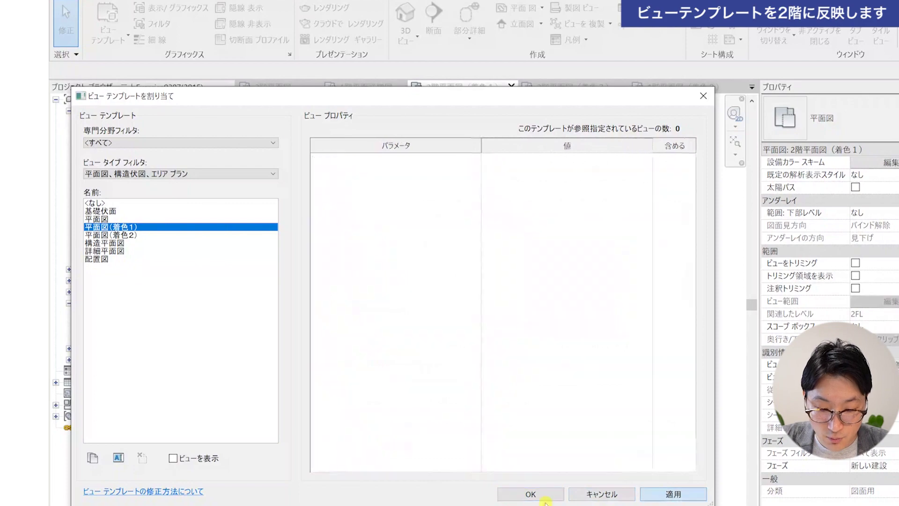
left_click(538, 494)
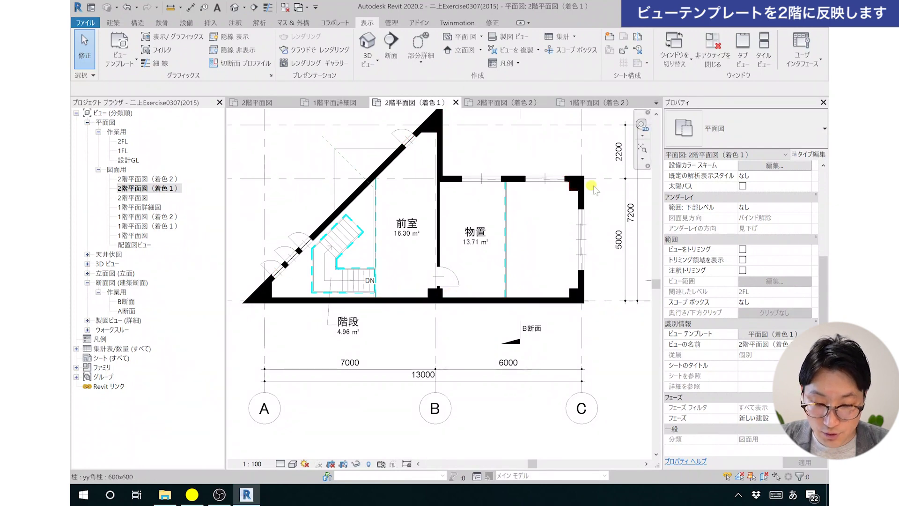
- Show the View Templates dropdown on the View tab for 2階平面図（着色1）
scroll(773, 262, "up", 5)
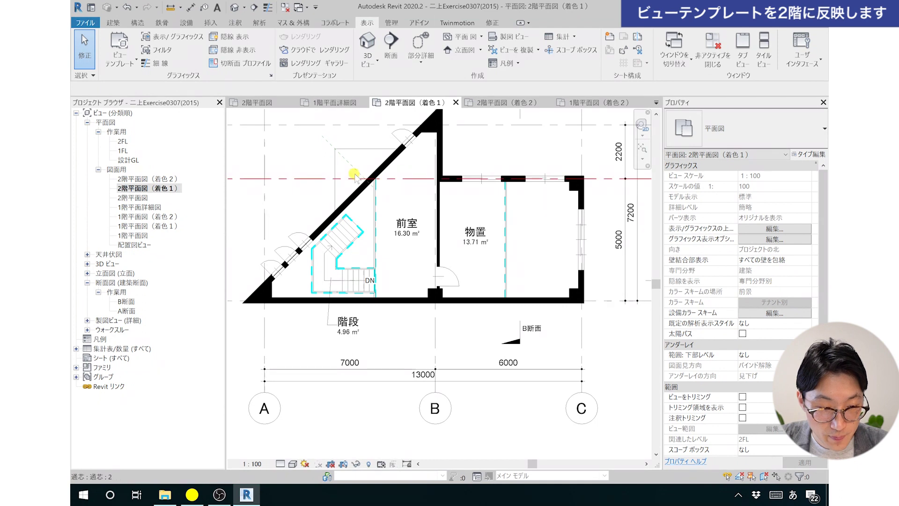
left_click(129, 63)
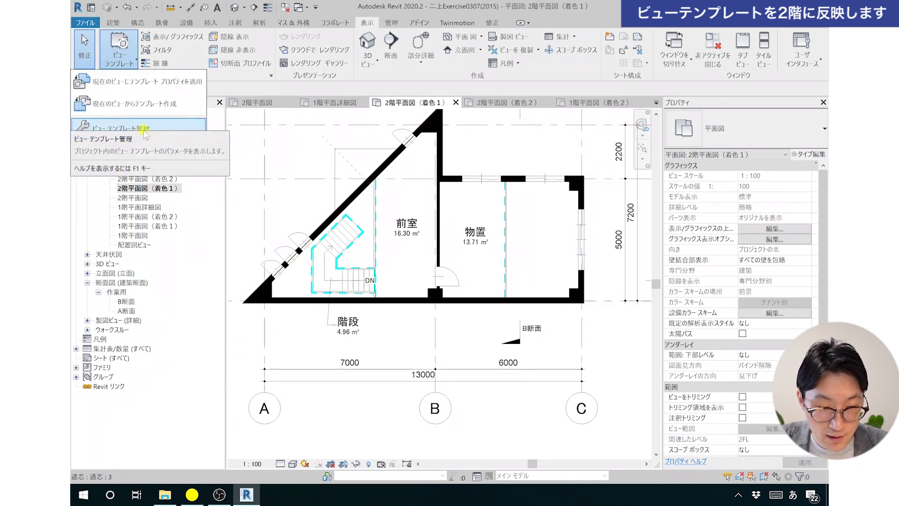
- Confirm in Manage View Templates that 平面図(着色1) is referenced by one view
left_click(161, 127)
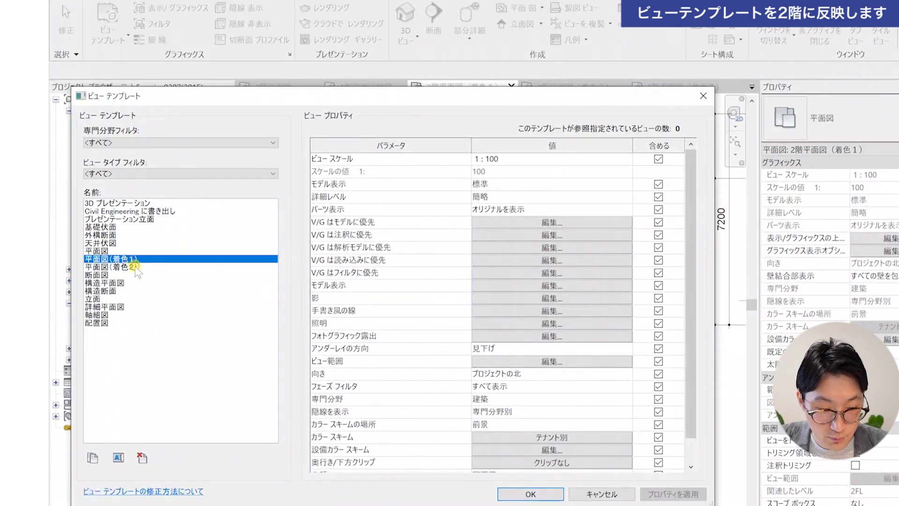
left_click(121, 259)
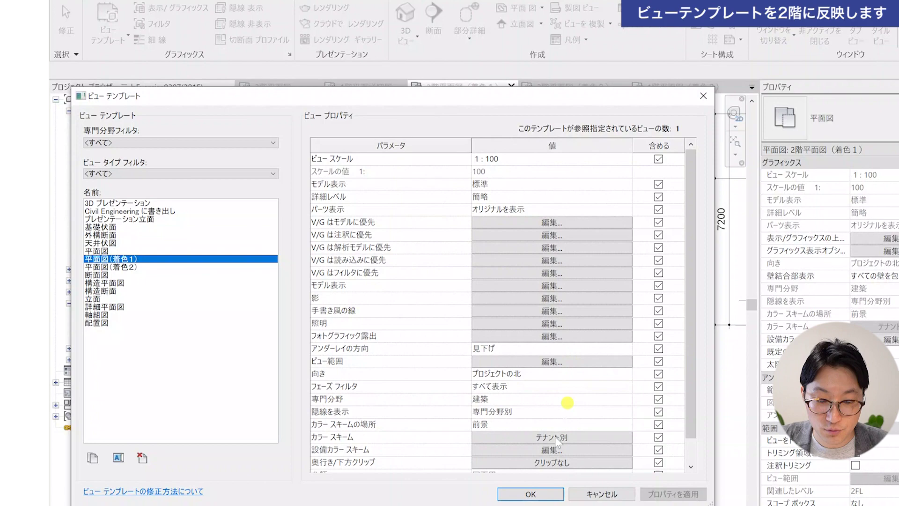
left_click(528, 493)
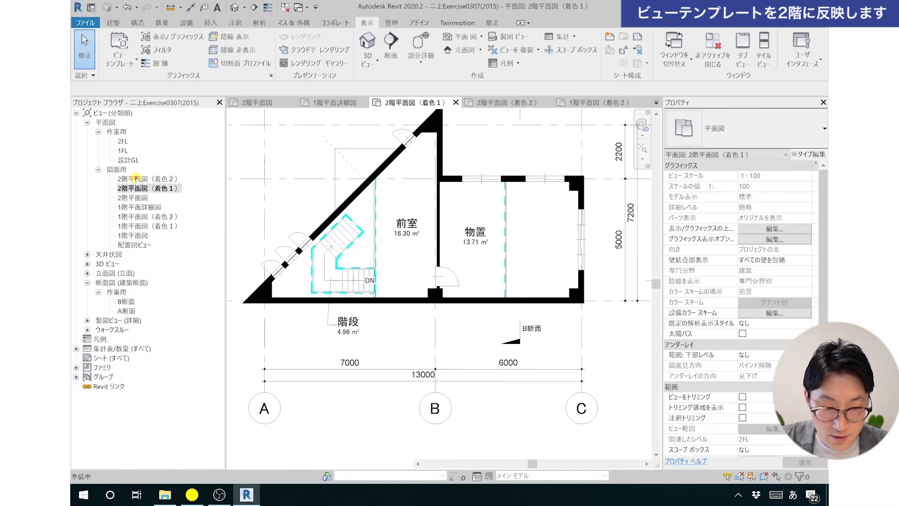
- Assign the 平面図(着色2) template to 2階平面図（着色2）, then zoom in on its red walls
left_click(154, 179)
double_click(159, 179)
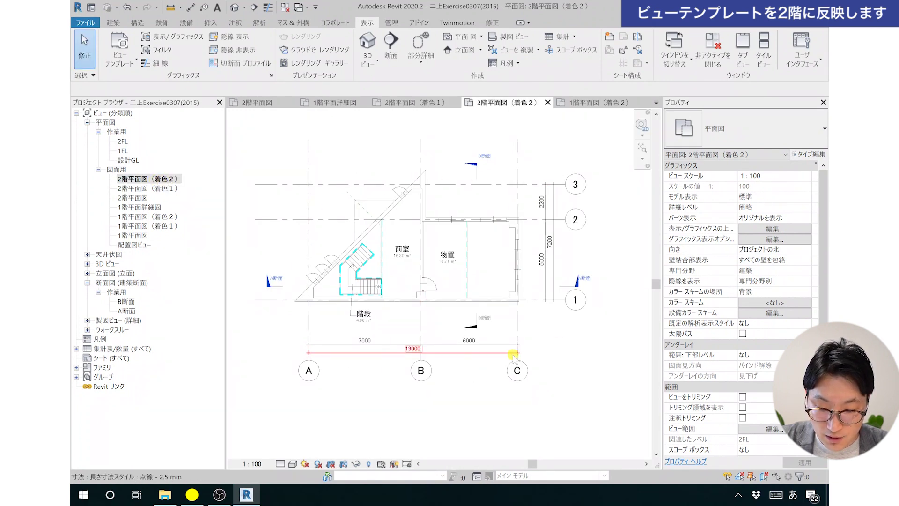
scroll(745, 304, "down", 5)
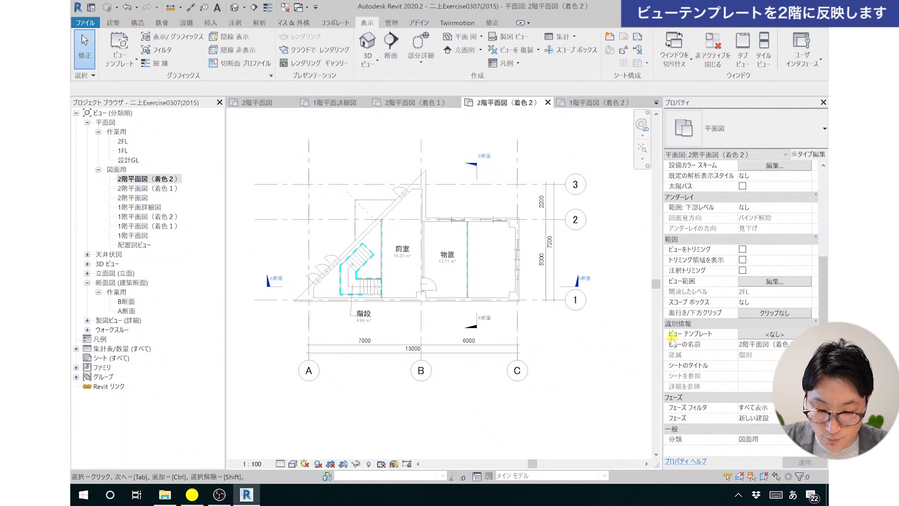
left_click(777, 334)
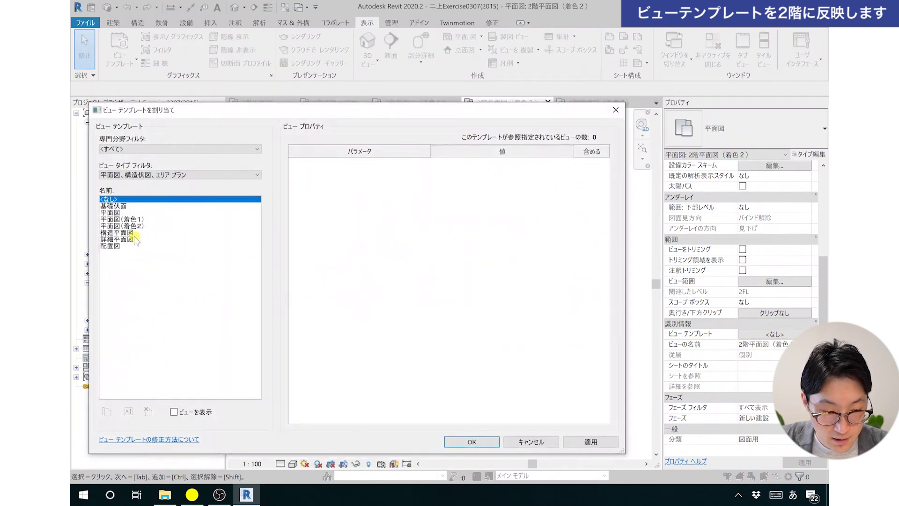
left_click(123, 226)
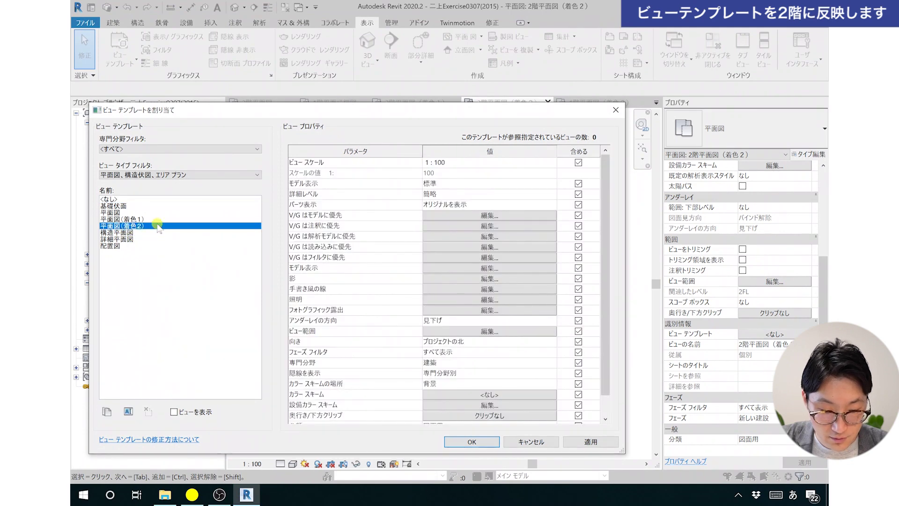
left_click(602, 445)
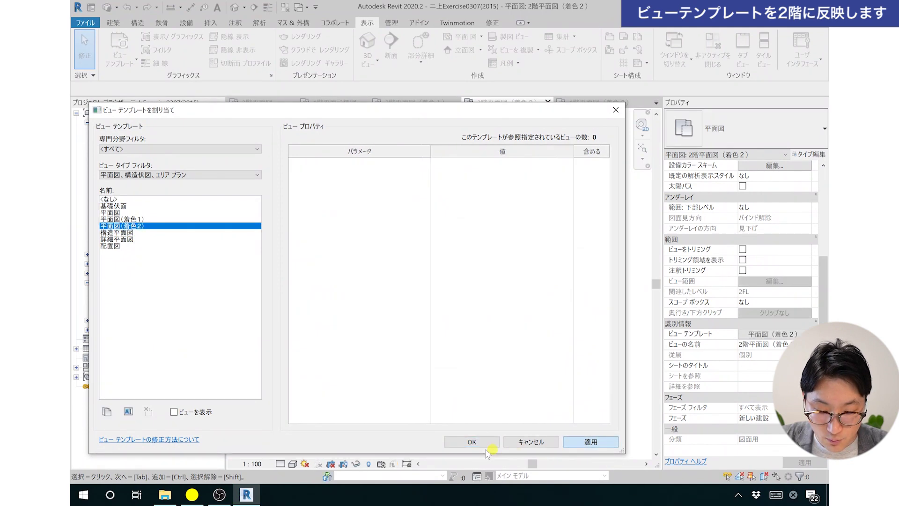
left_click(473, 442)
scroll(412, 297, "up", 1)
scroll(388, 314, "up", 3)
scroll(356, 328, "up", 2)
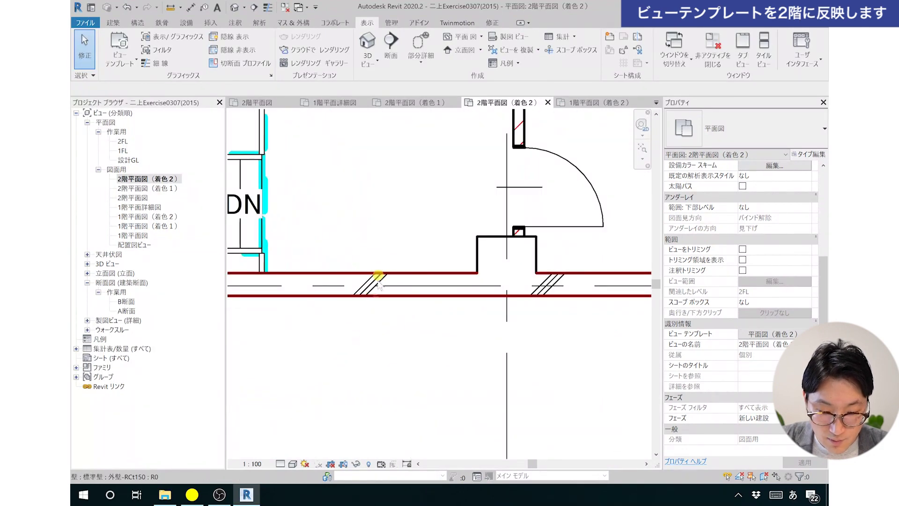
scroll(380, 301, "down", 2)
middle_click_drag(442, 280, 422, 375)
scroll(422, 375, "up", 3)
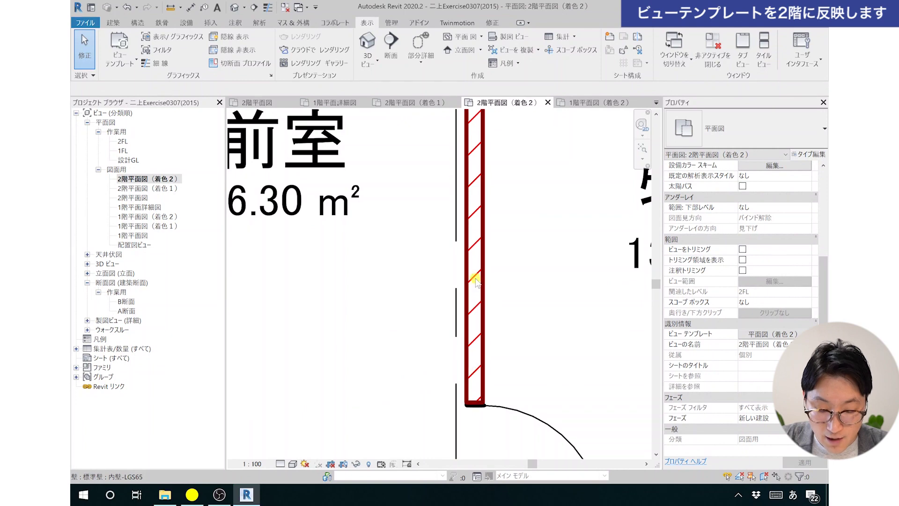
scroll(739, 297, "up", 3)
scroll(740, 300, "up", 2)
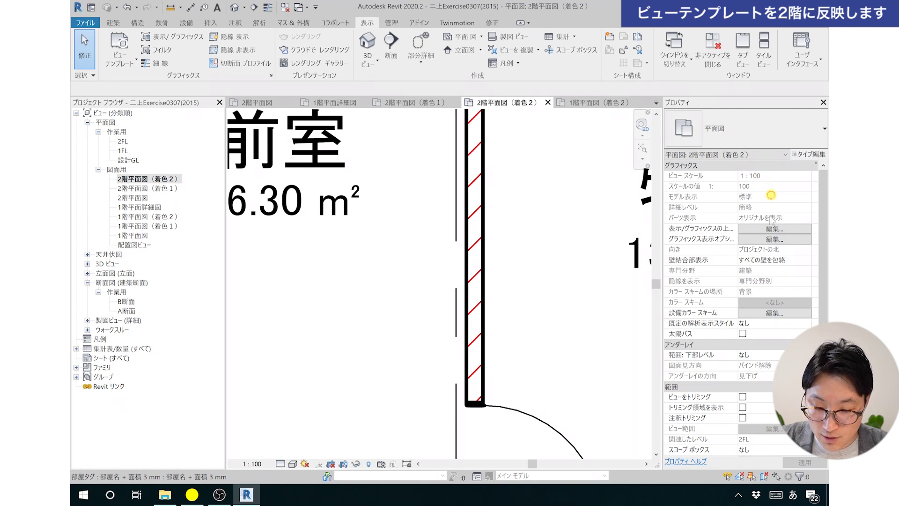
scroll(772, 197, "down", 5)
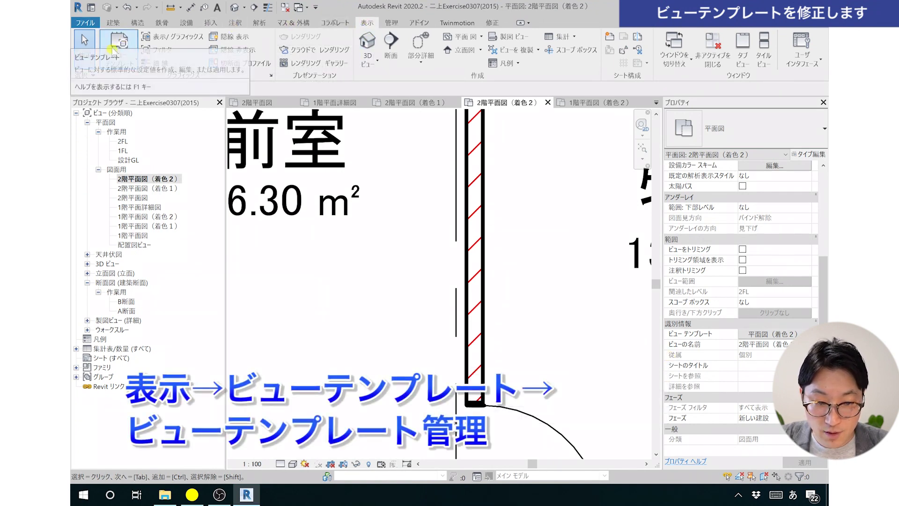
- Open the 平面図(着色1) template's model category graphic overrides in the view template manager
left_click(117, 40)
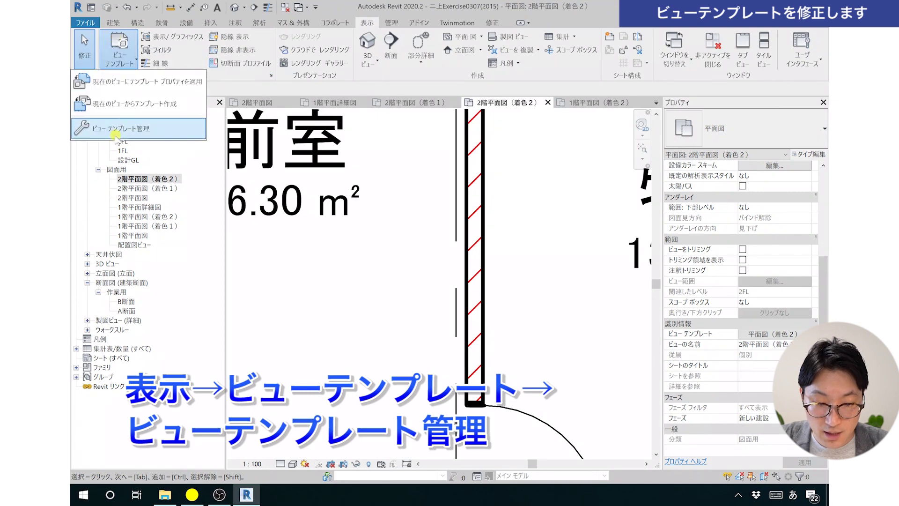
left_click(159, 130)
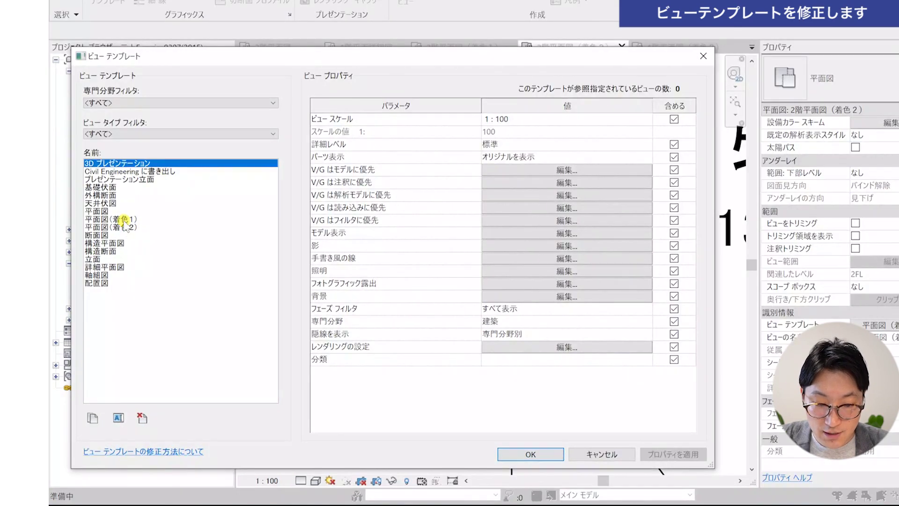
left_click(127, 246)
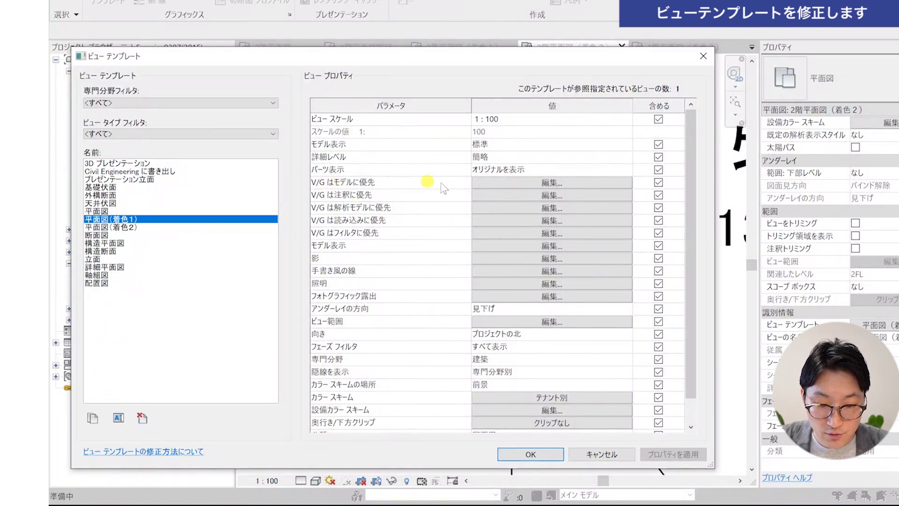
left_click(567, 184)
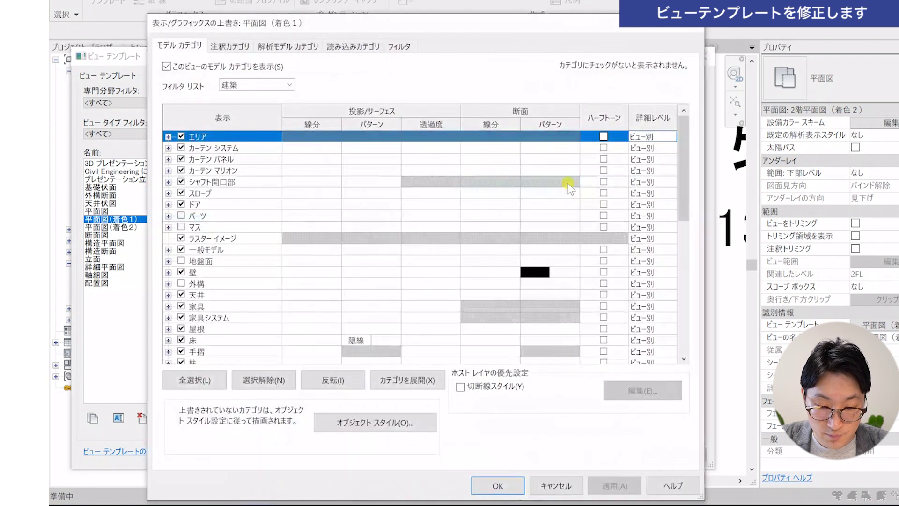
- Set the Walls cut pattern to a solid red fill and save the template
left_click(534, 273)
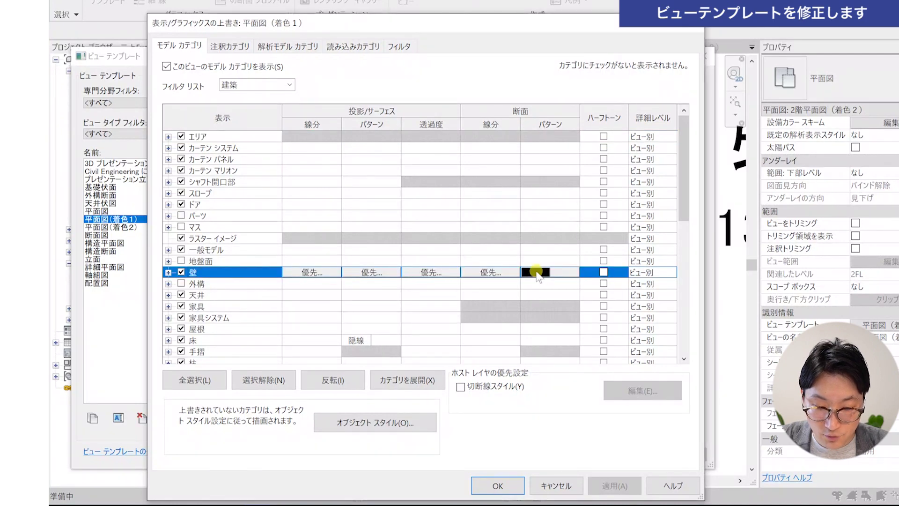
left_click(536, 273)
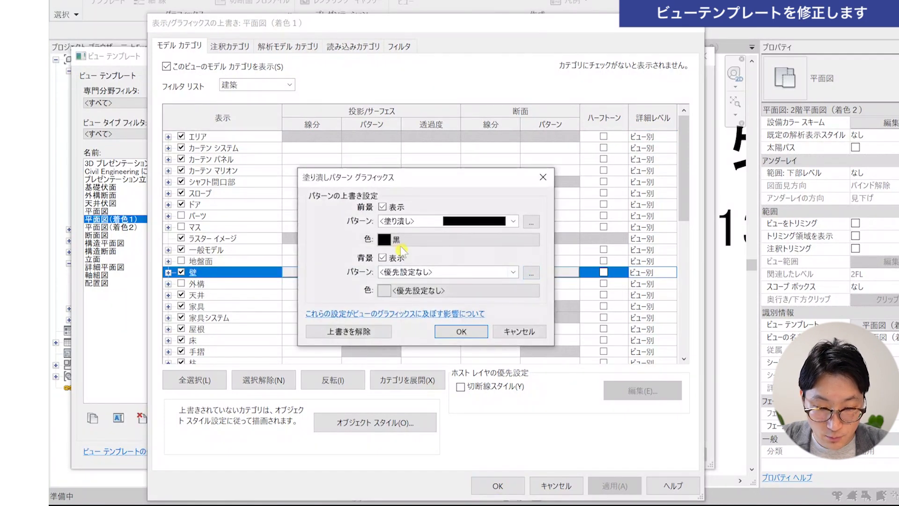
left_click(399, 245)
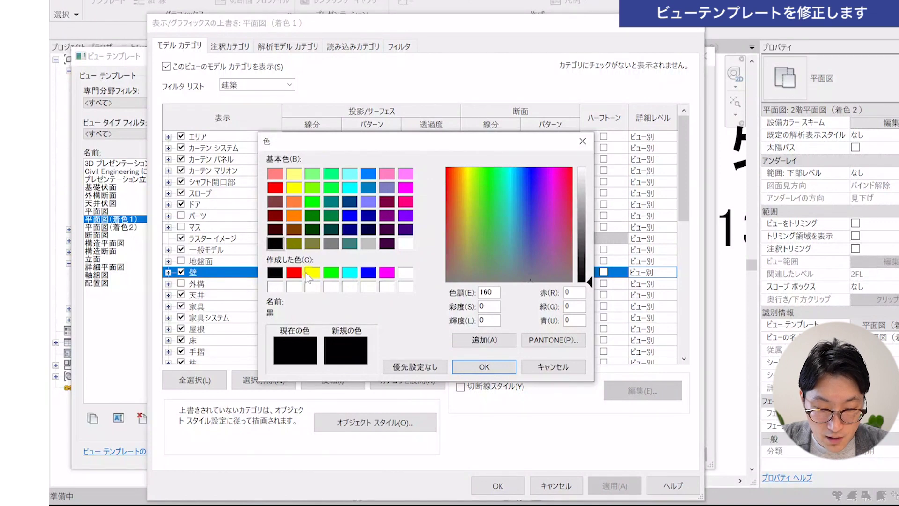
left_click(295, 272)
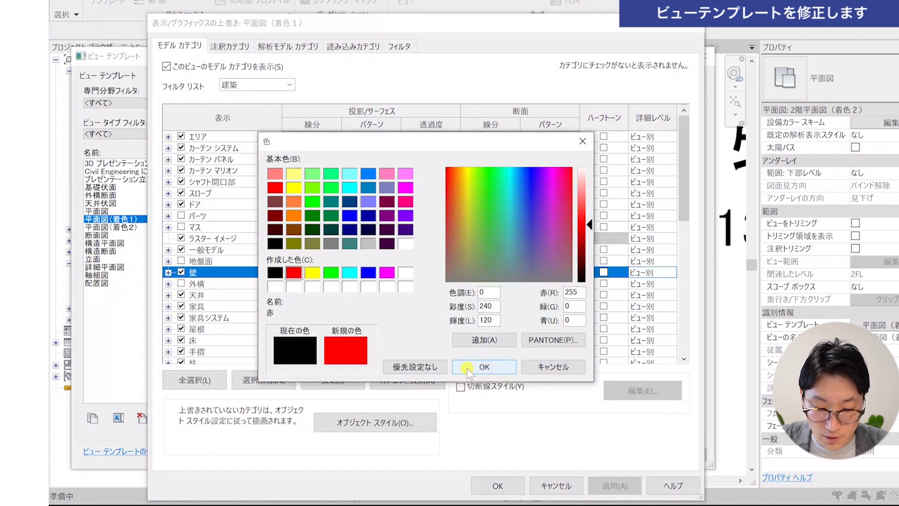
left_click(467, 368)
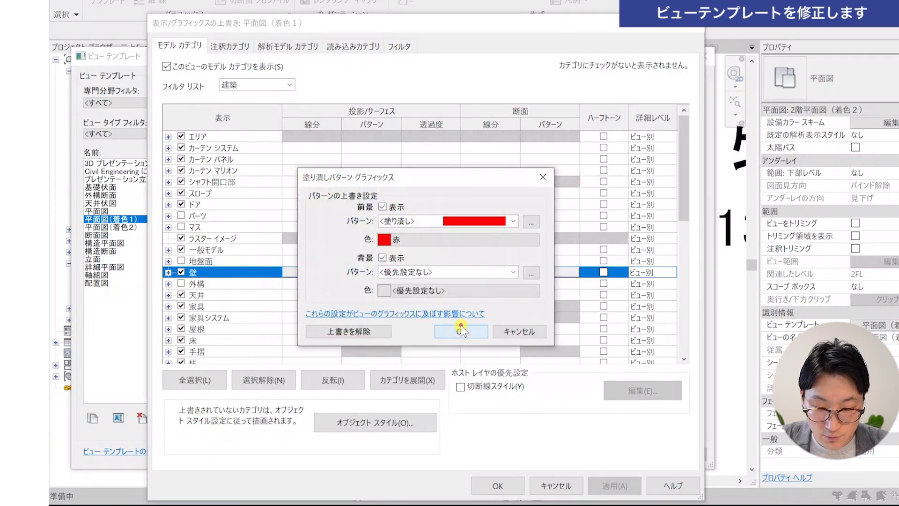
left_click(461, 329)
left_click(612, 489)
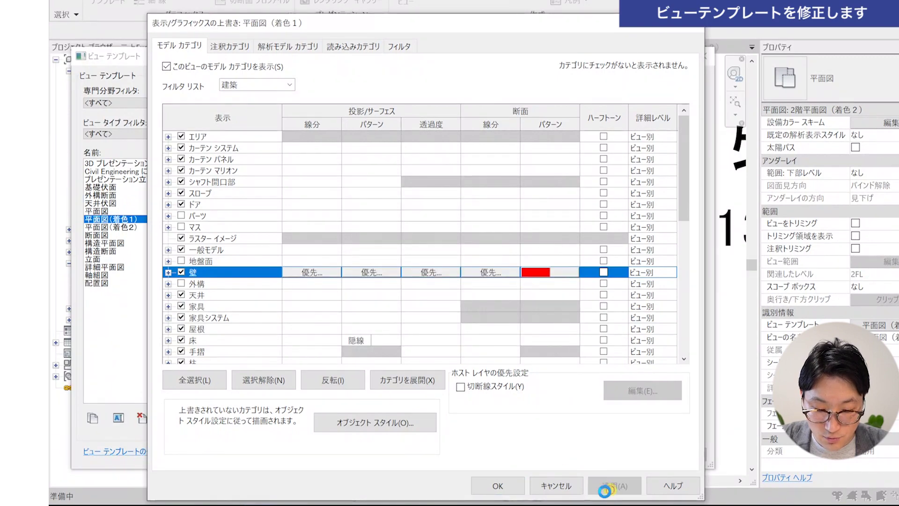
left_click(518, 485)
left_click(534, 454)
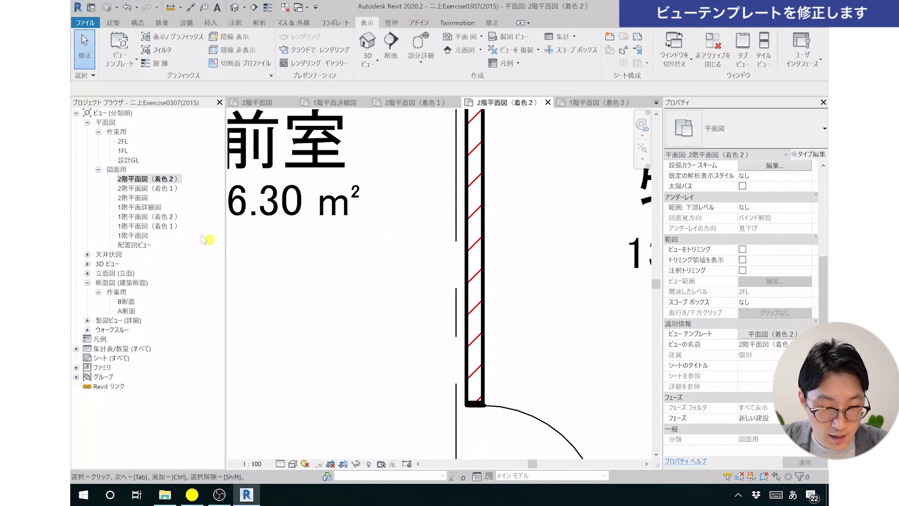
- Open 2階平面図（着色1） to see its walls filled solid red
double_click(161, 189)
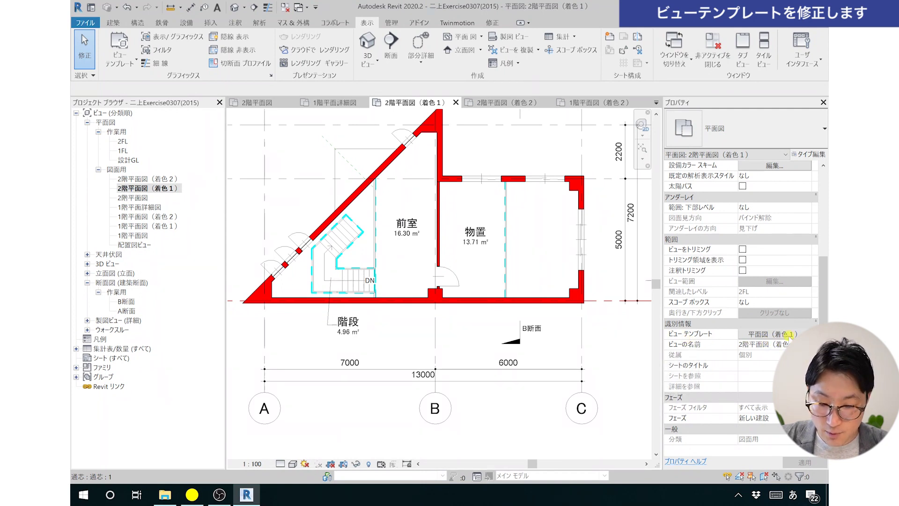
- Set 2階平面図（着色1）'s view template to <なし>, leaving its walls filled red
left_click(785, 335)
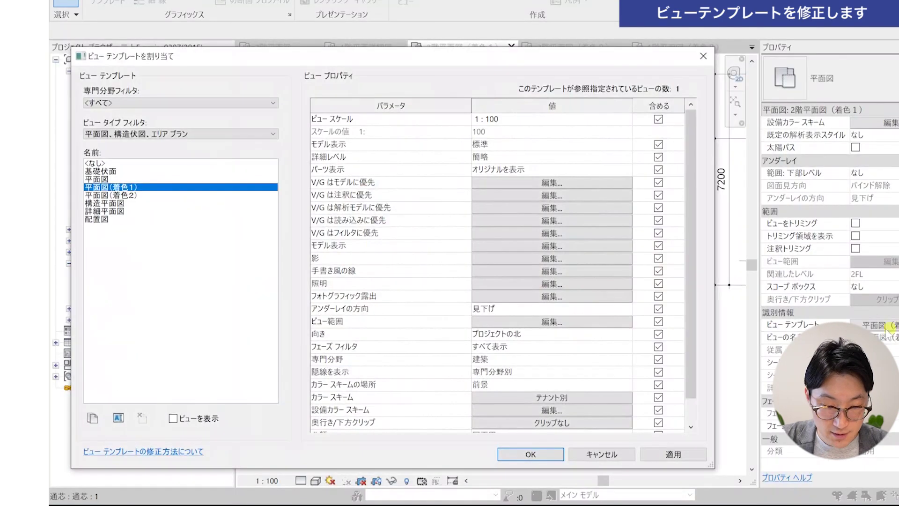
left_click(89, 163)
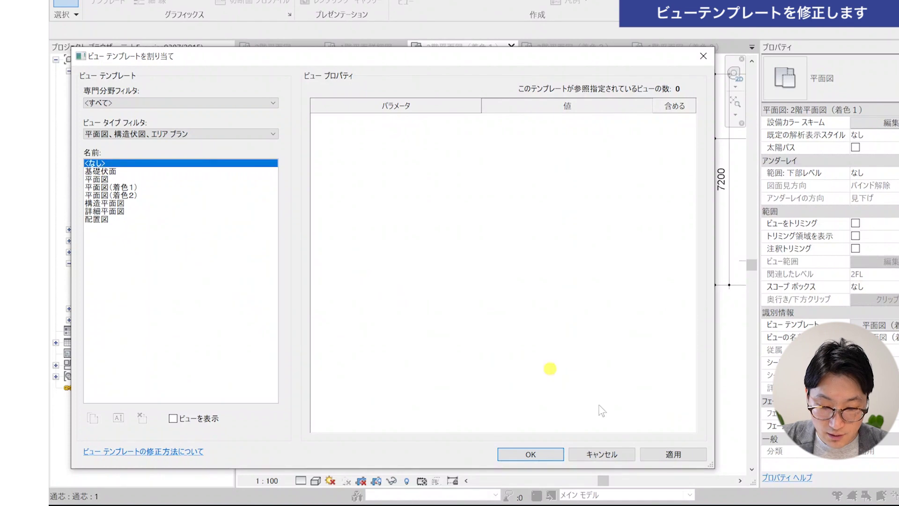
left_click(688, 455)
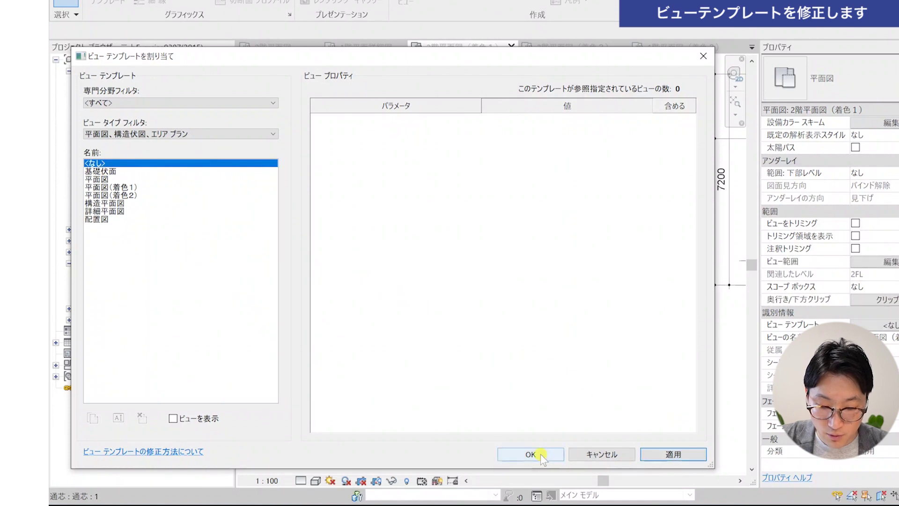
left_click(540, 454)
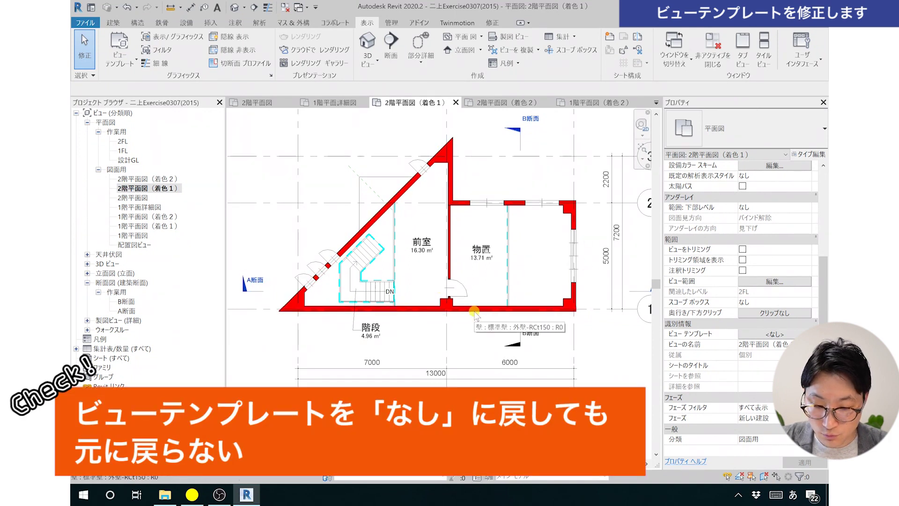
left_click(774, 334)
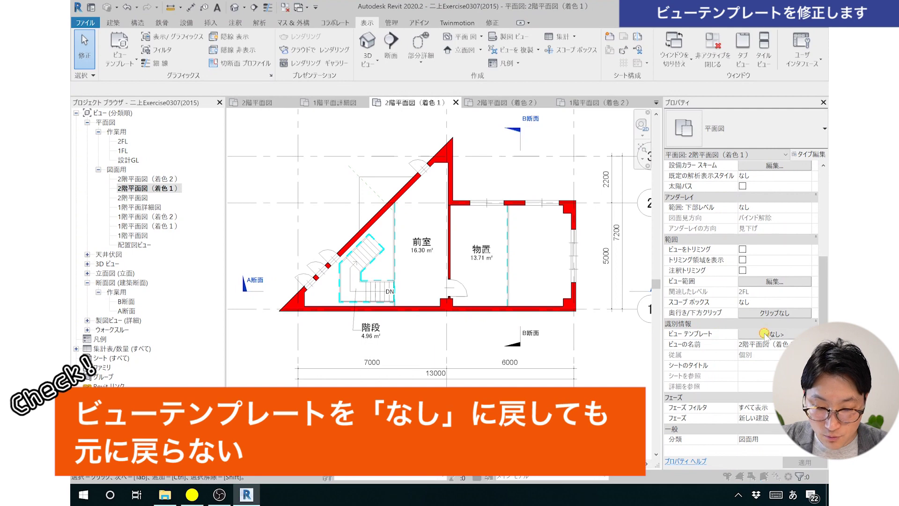
- Keep <なし> as 2階平面図（着色1）'s template, then open the plain 2階平面図 plan
left_click(134, 219)
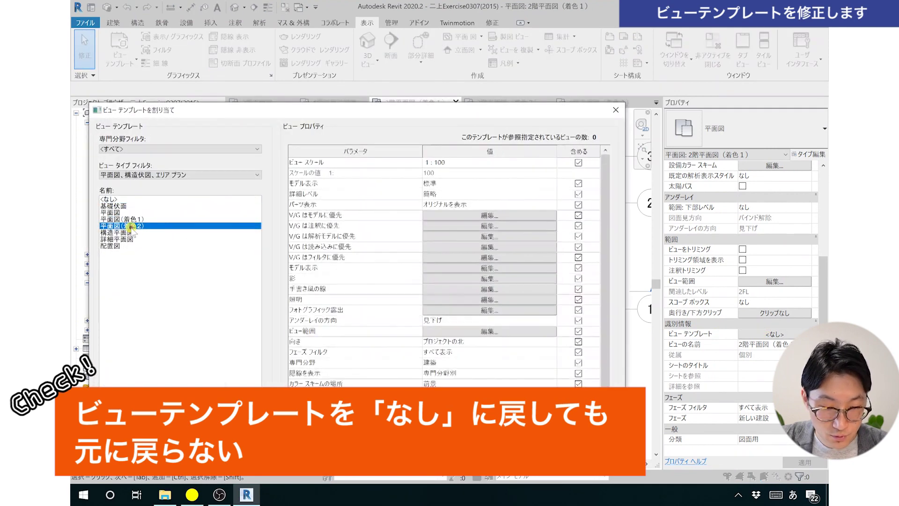
left_click(115, 199)
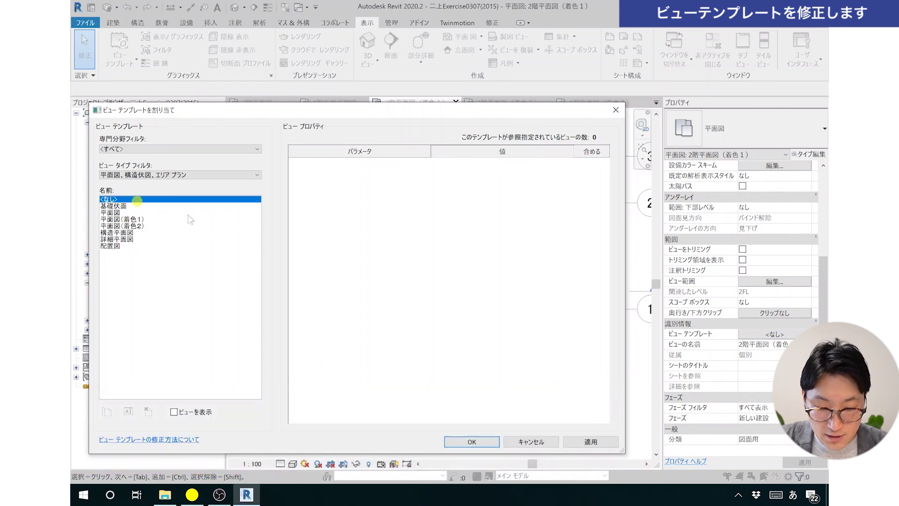
left_click(472, 442)
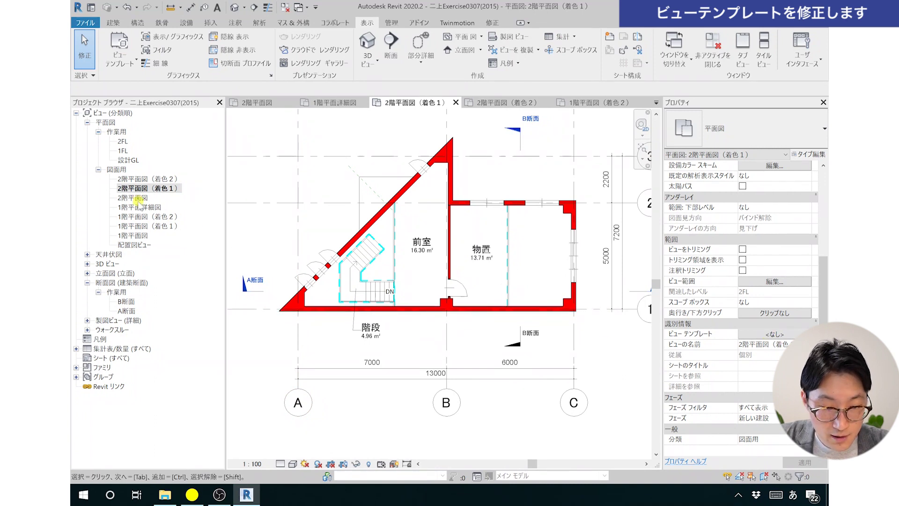
left_click(136, 197)
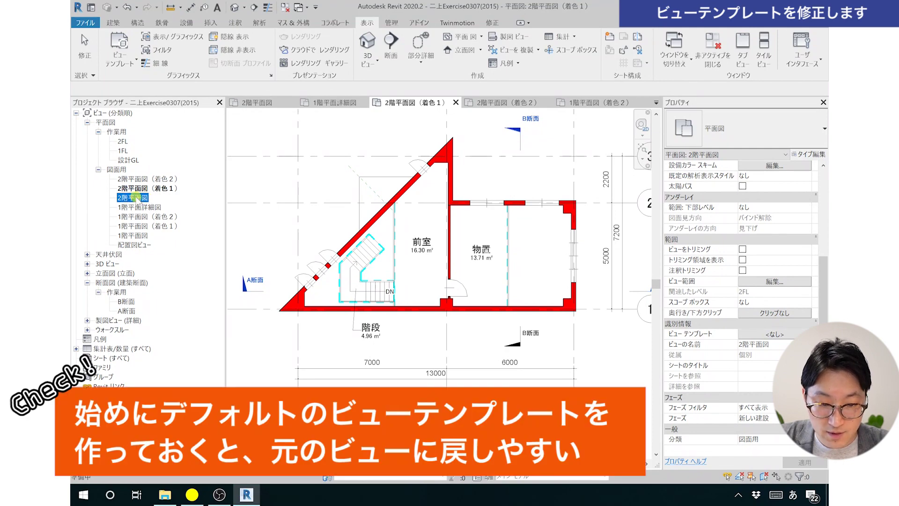
double_click(137, 197)
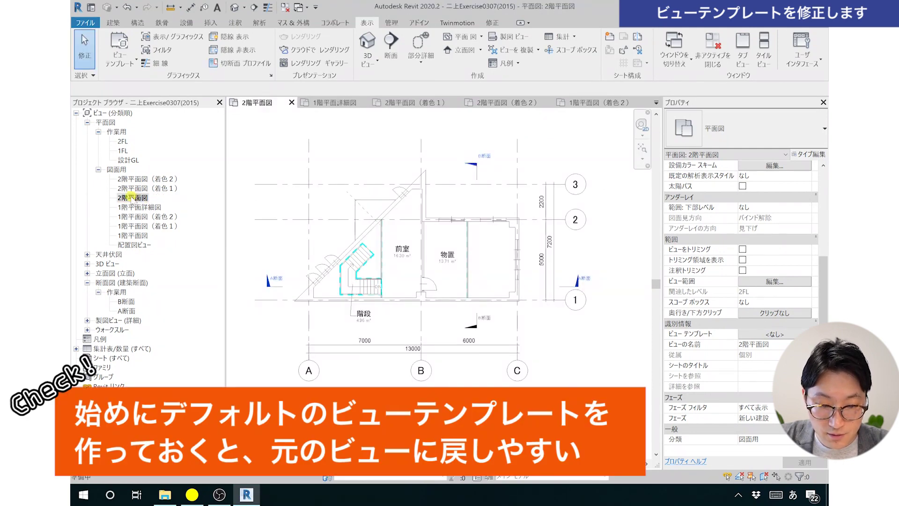
- Review the 2階平面図 visibility/graphics overrides and filters, leaving them unchanged
scroll(421, 286, "up", 1)
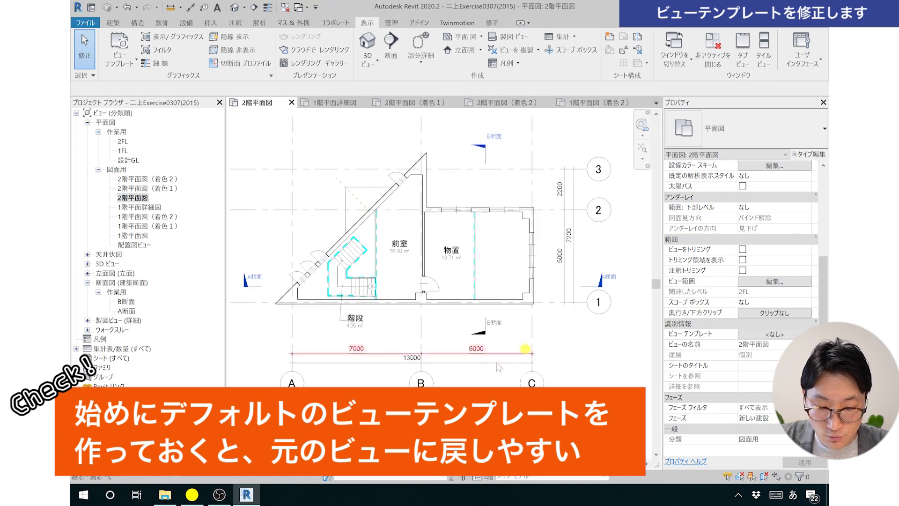
scroll(697, 300, "up", 5)
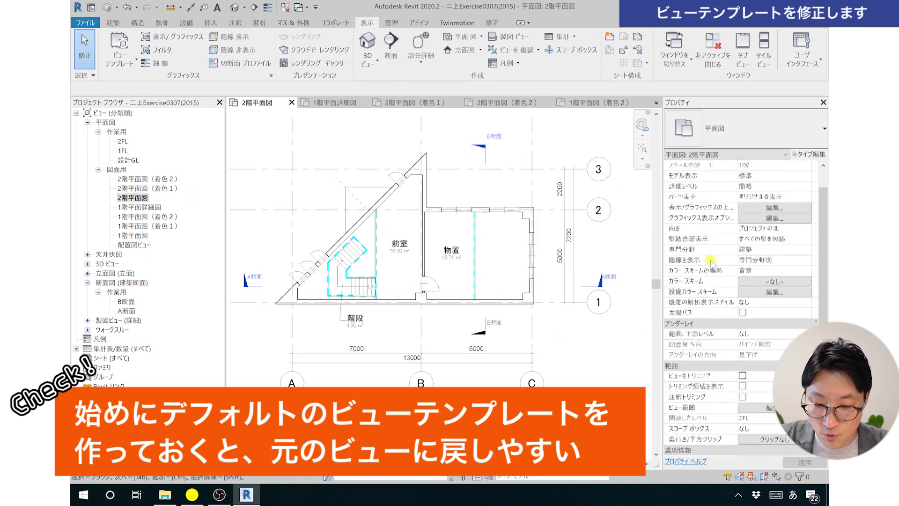
left_click(172, 38)
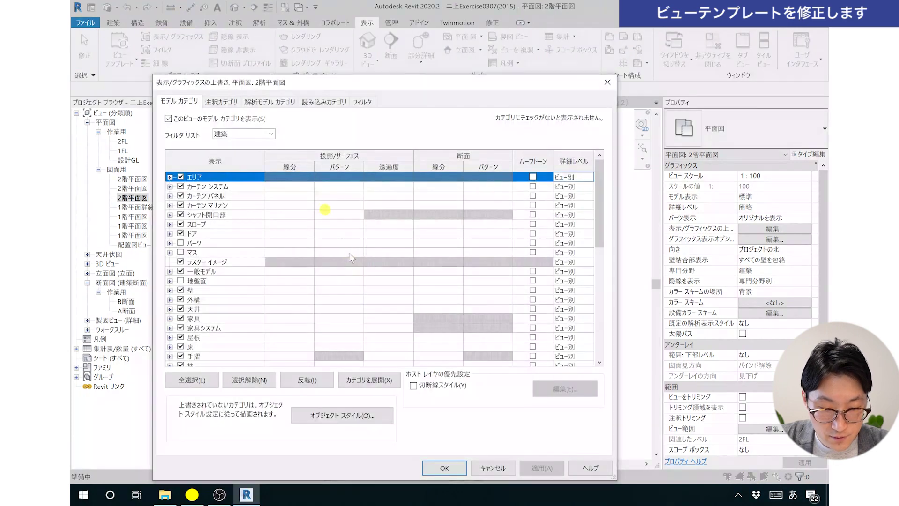
scroll(454, 340, "down", 2)
scroll(454, 340, "down", 2)
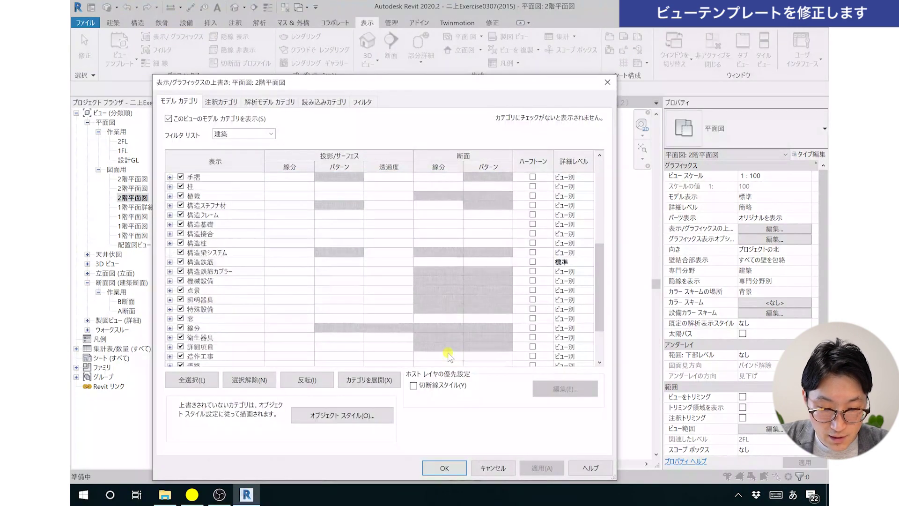
scroll(440, 341, "up", 4)
left_click(362, 102)
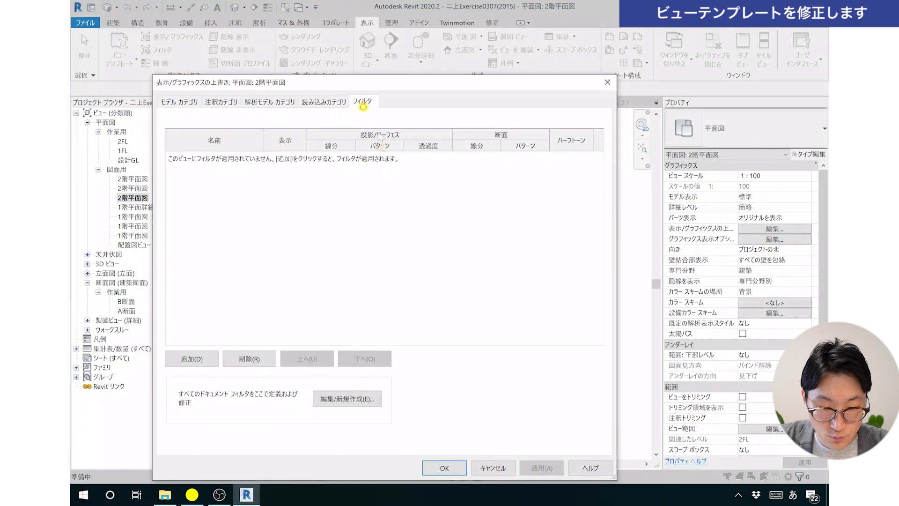
left_click(607, 81)
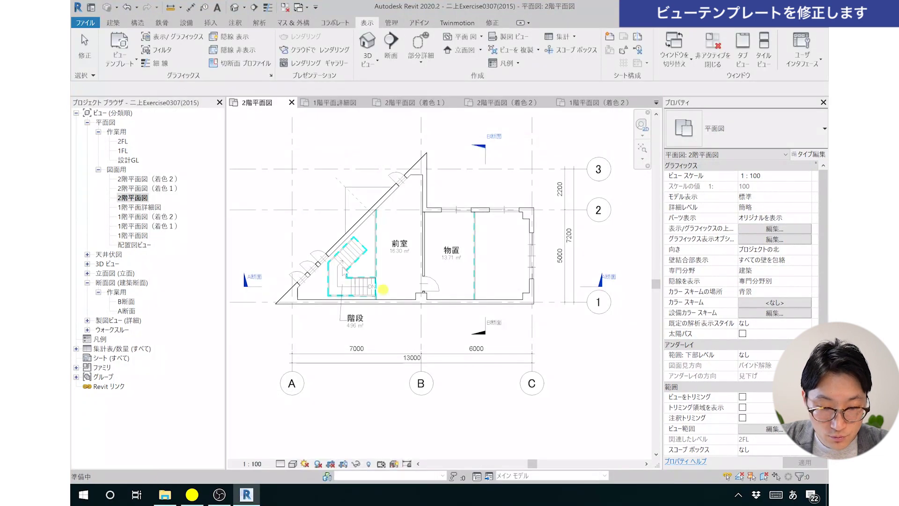
- Create a view template named 平面図デフォルト from the current plan view
left_click(119, 52)
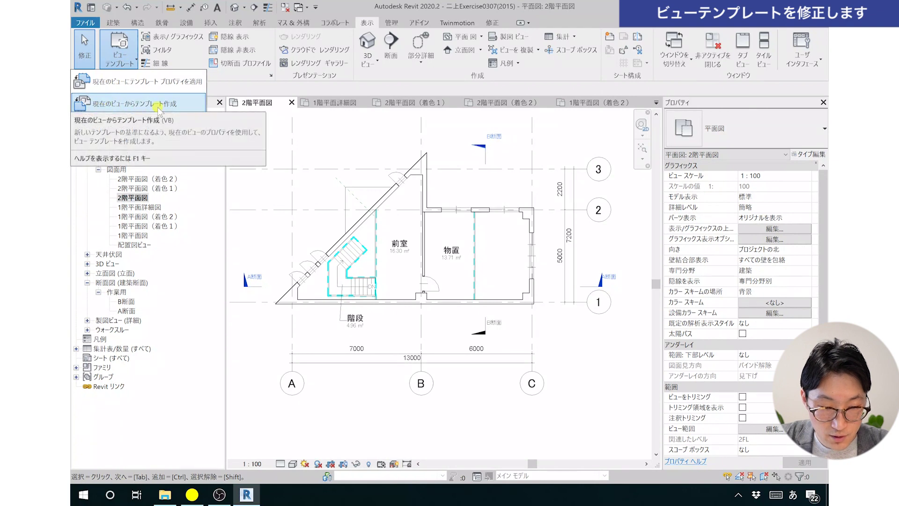
left_click(103, 106)
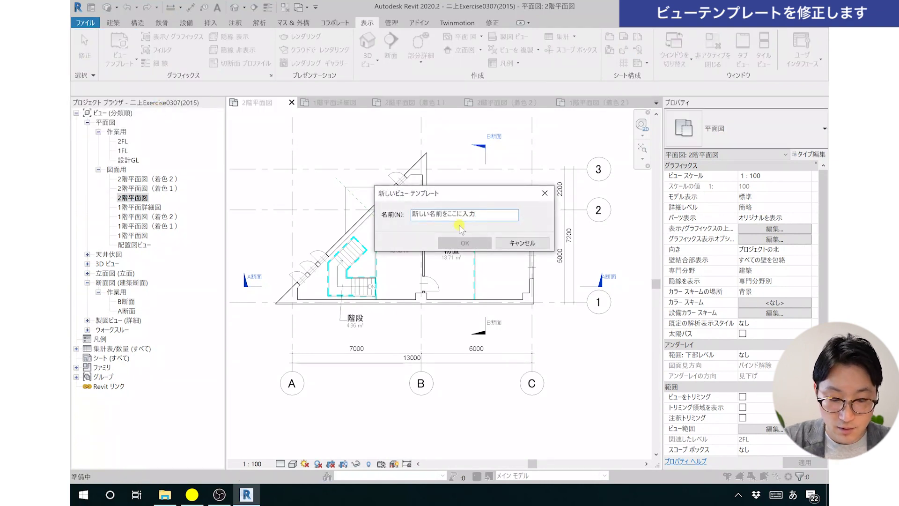
type("平面図デフォルト")
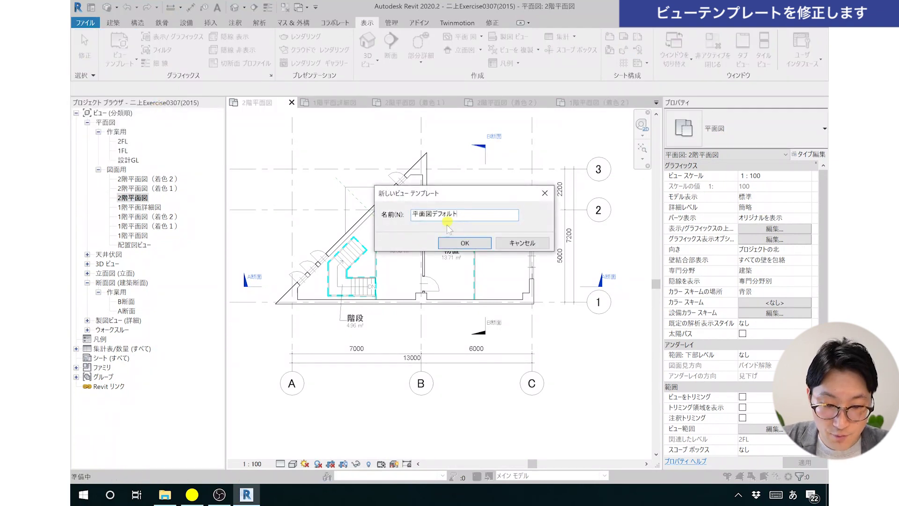
left_click(472, 243)
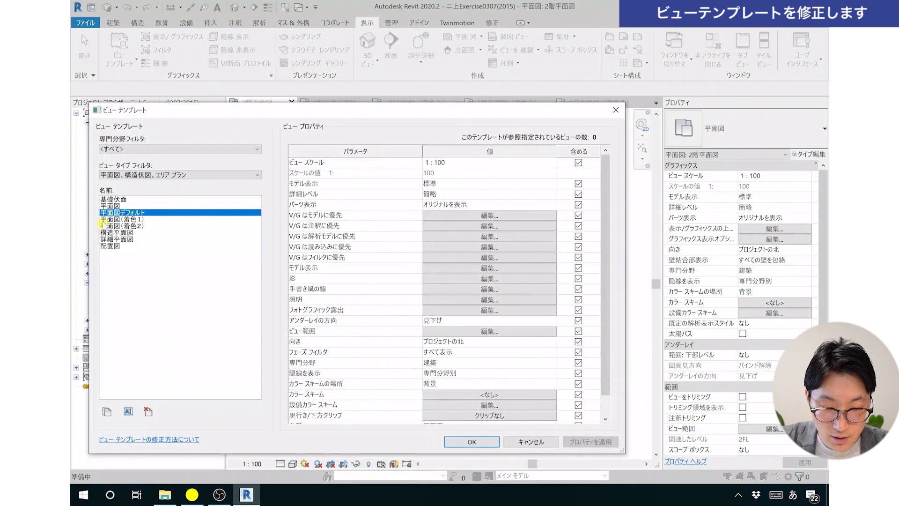
left_click(138, 213)
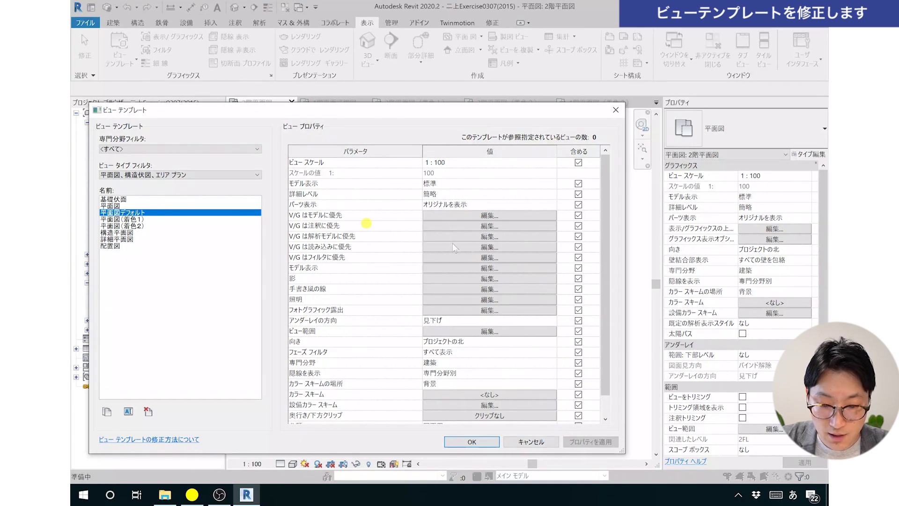
scroll(499, 253, "down", 1)
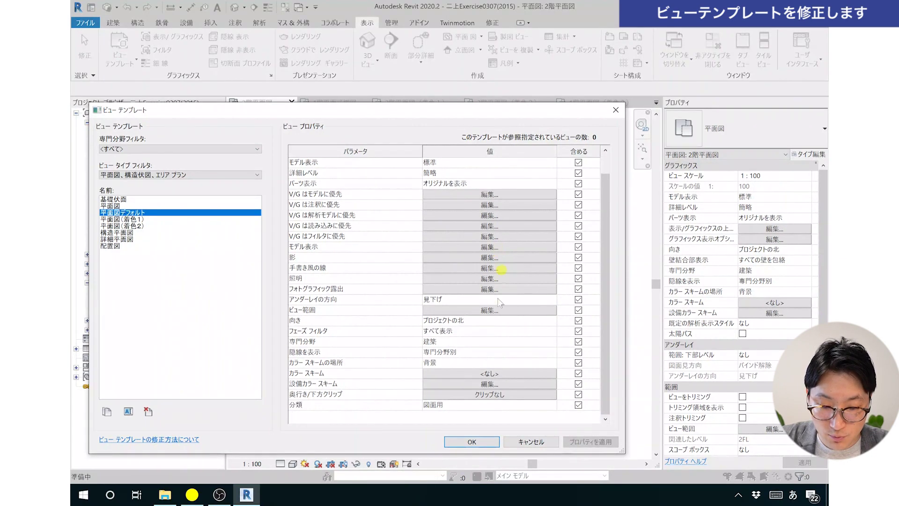
left_click(480, 445)
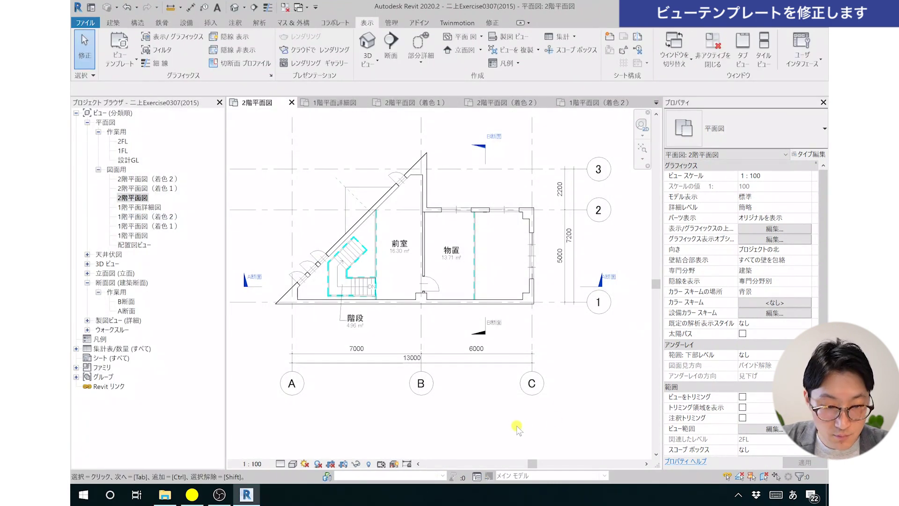
- Apply the 平面図デフォルト view template to 2階平面図（着色1）, clearing its red wall fills
double_click(162, 188)
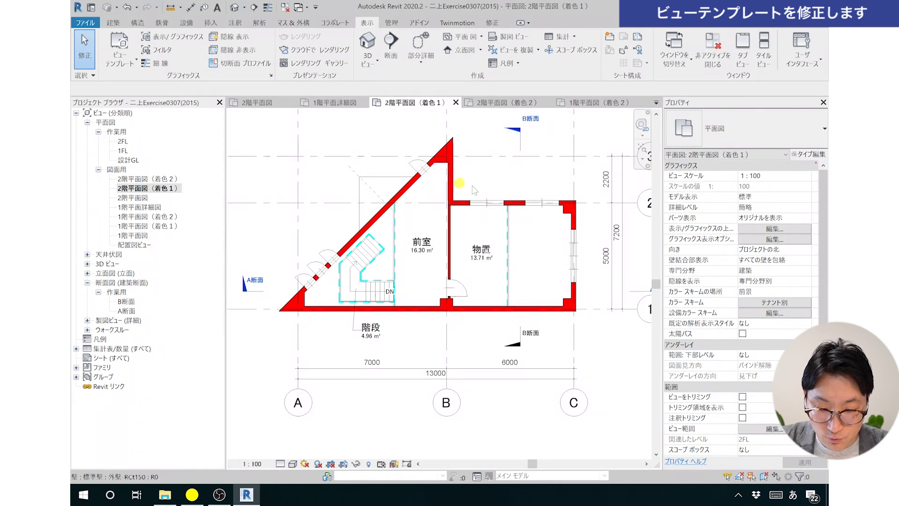
scroll(770, 396, "down", 5)
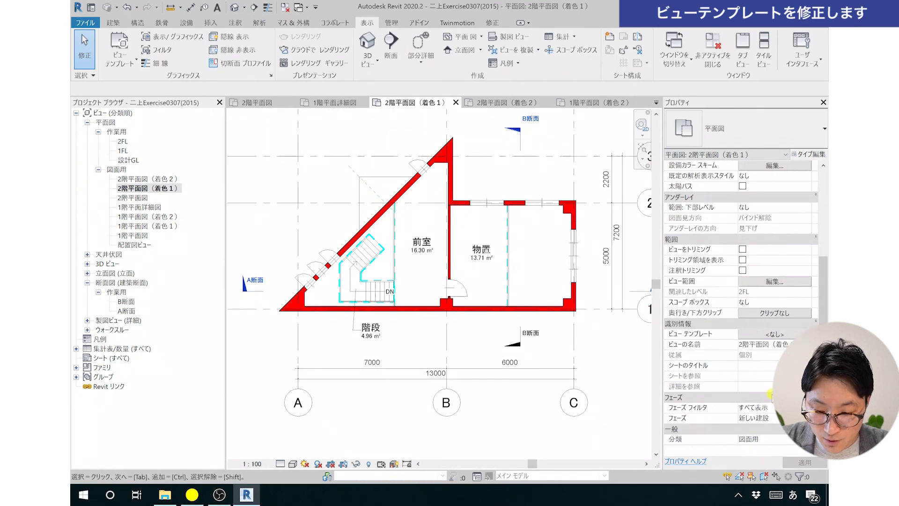
left_click(763, 333)
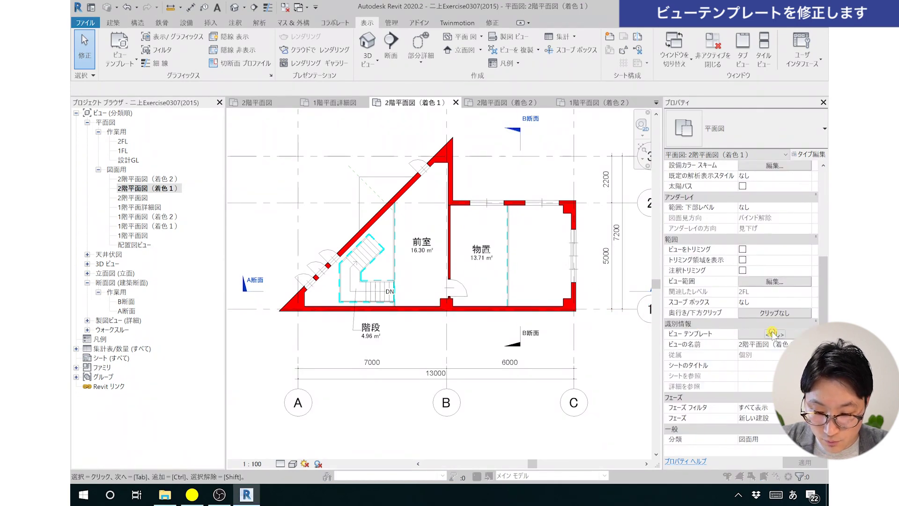
left_click(130, 218)
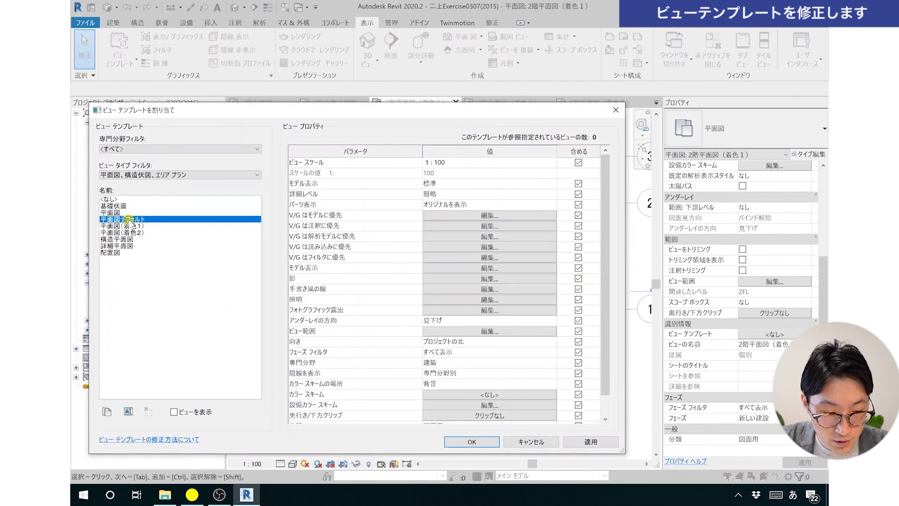
left_click(591, 441)
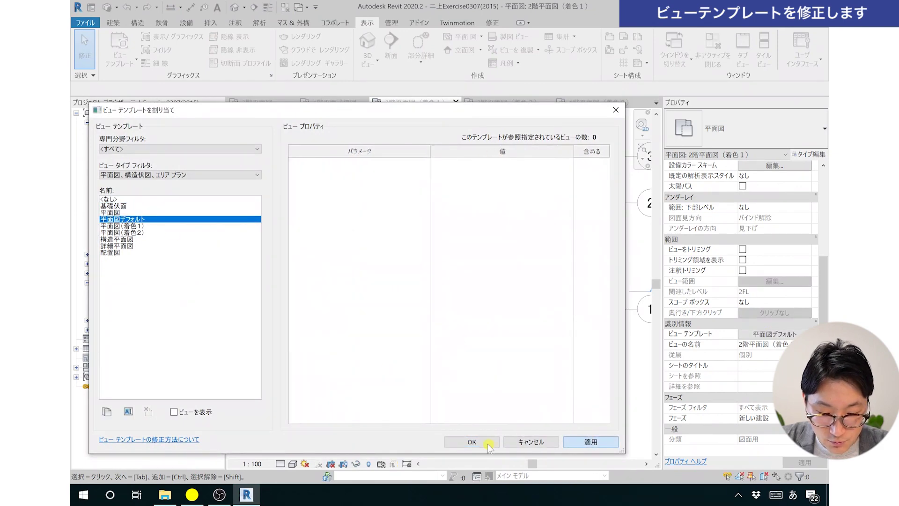
left_click(472, 441)
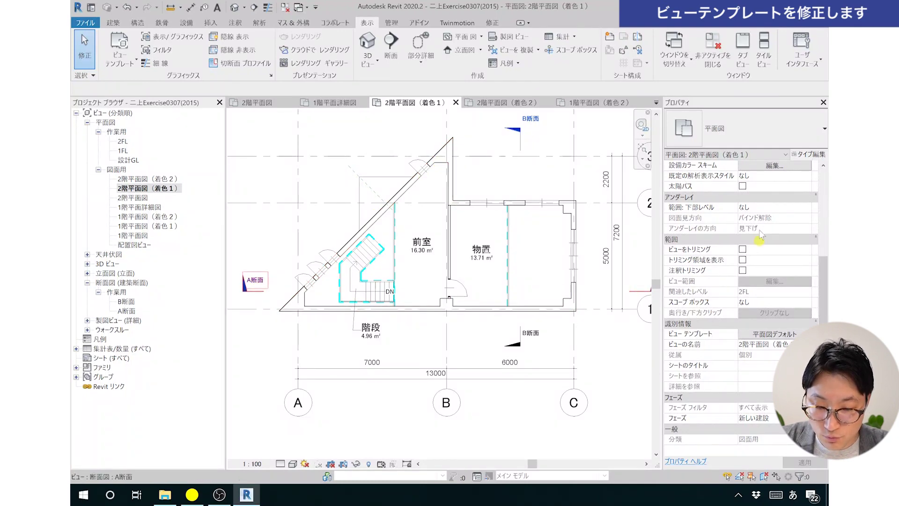
scroll(760, 228, "up", 5)
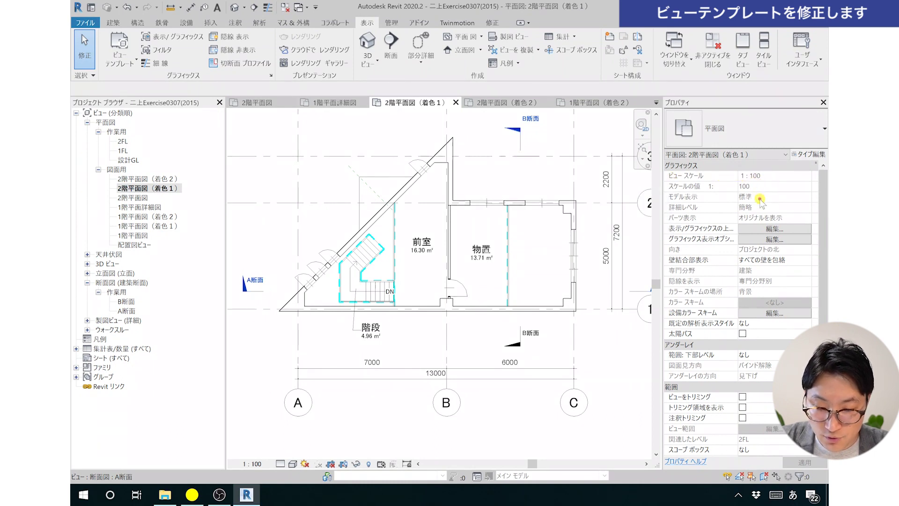
- Set the 2F plan's View Template to <なし>, removing the template
scroll(760, 201, "down", 7)
left_click(763, 335)
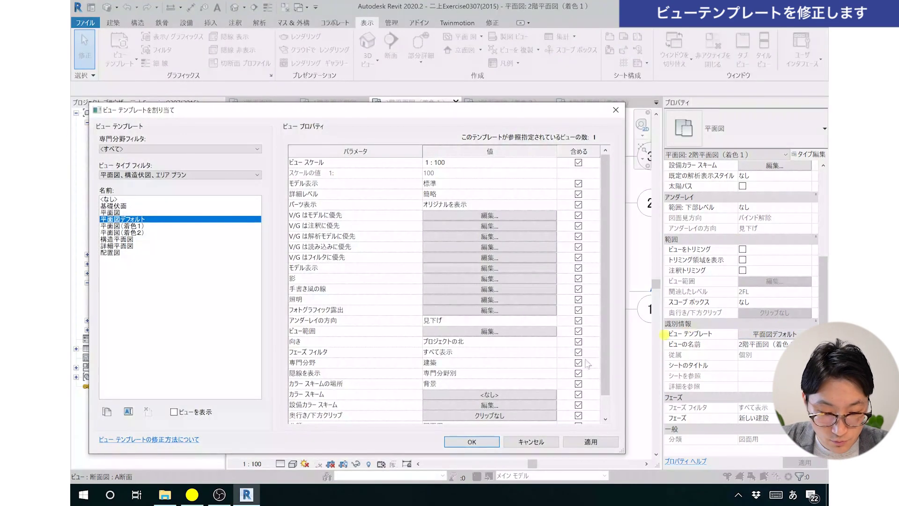
left_click(108, 199)
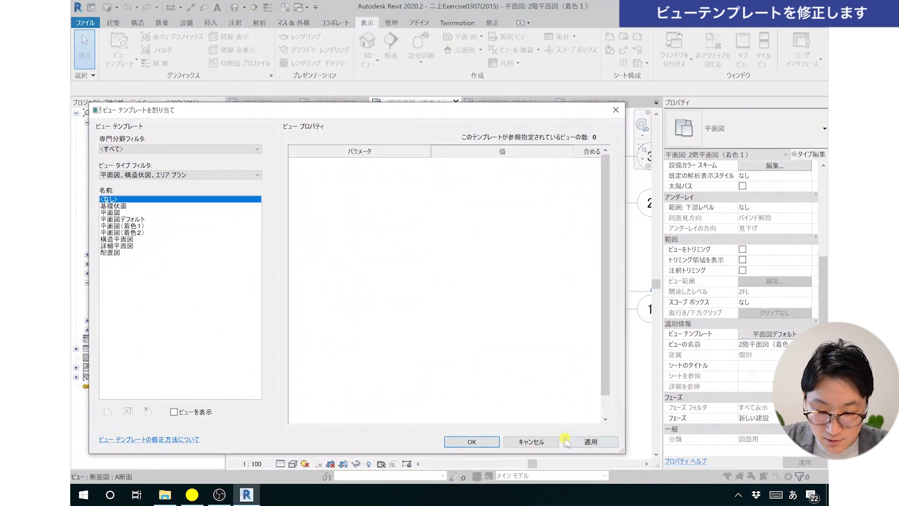
left_click(590, 442)
left_click(487, 440)
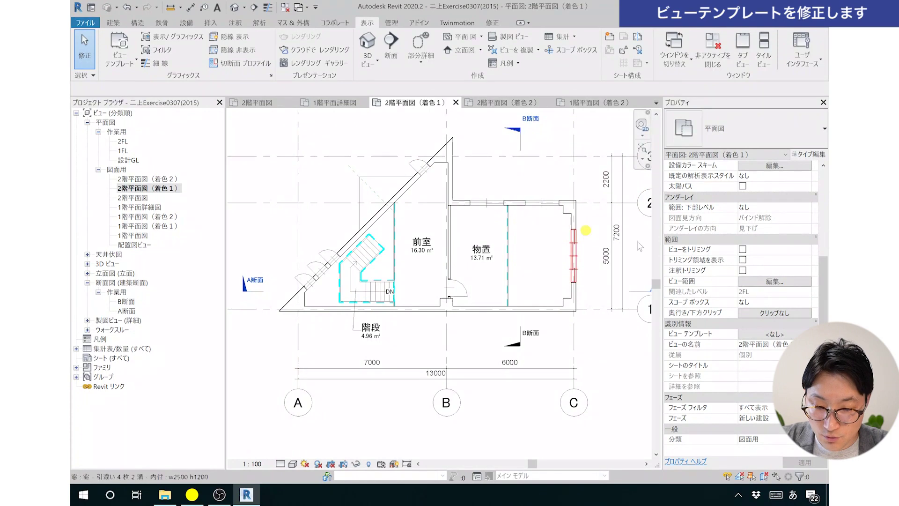
- Confirm the view scale stays at 1:100
scroll(743, 219, "up", 5)
left_click(763, 177)
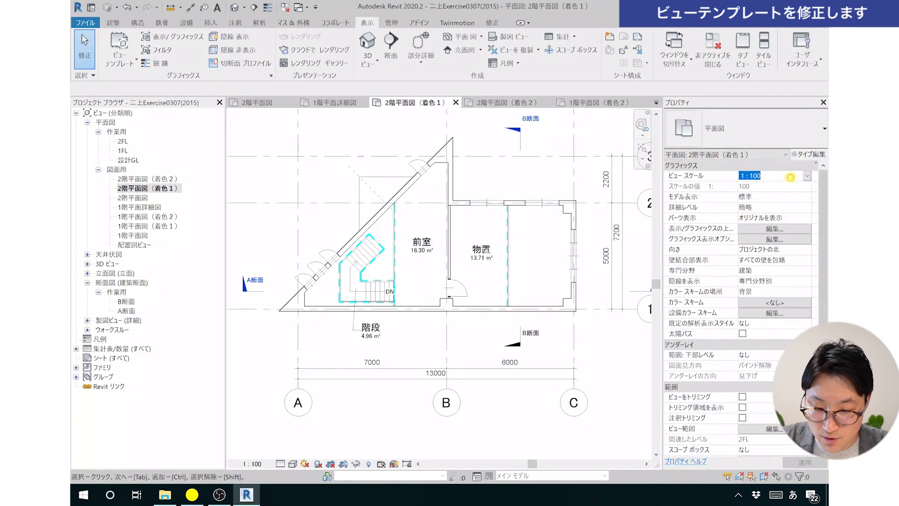
left_click(807, 175)
left_click(767, 213)
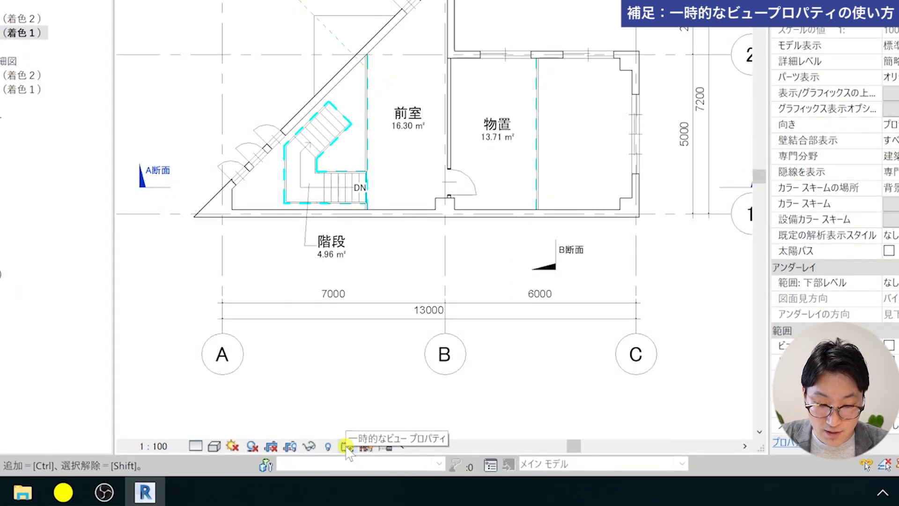
- Enable temporary view properties and give wall cuts a solid orange fill (RGB 255-128-064)
left_click(347, 447)
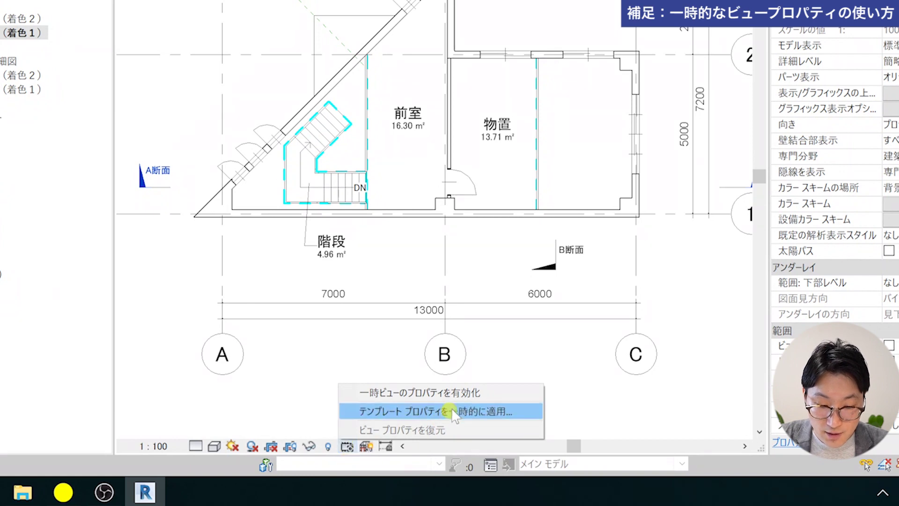
left_click(494, 393)
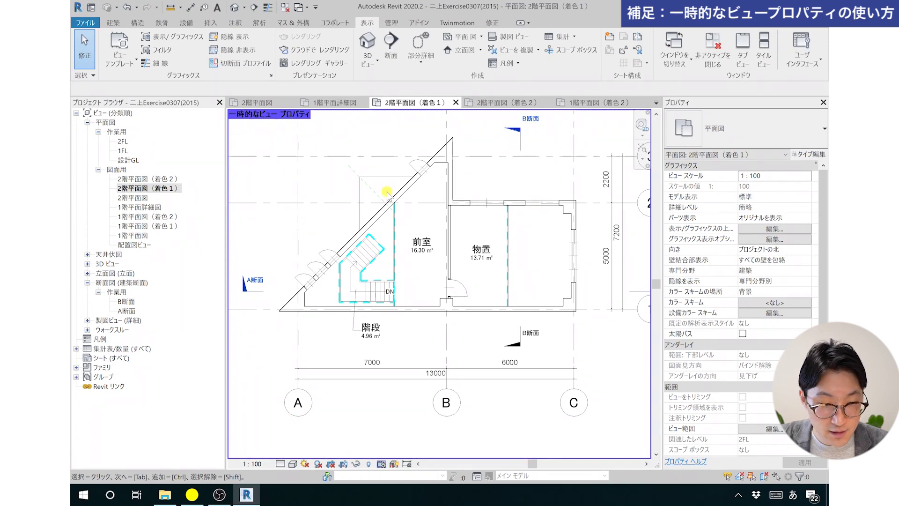
left_click(172, 36)
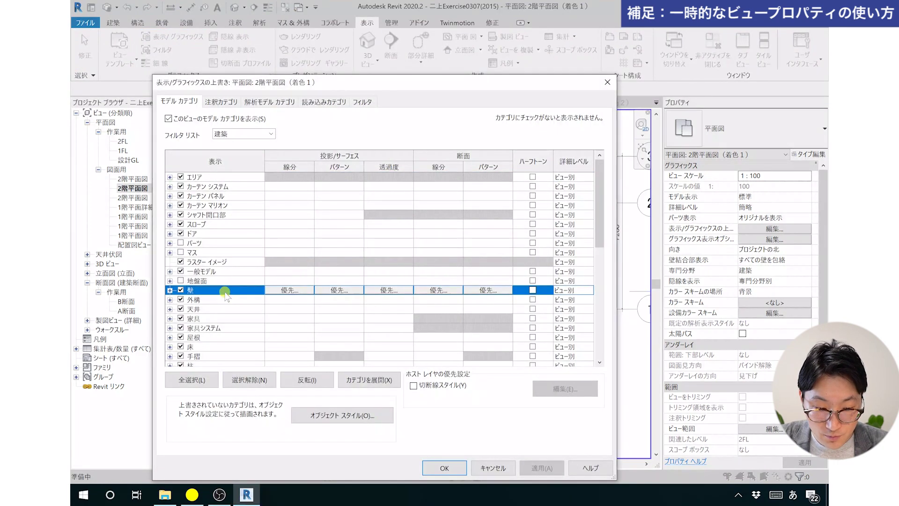
left_click(471, 293)
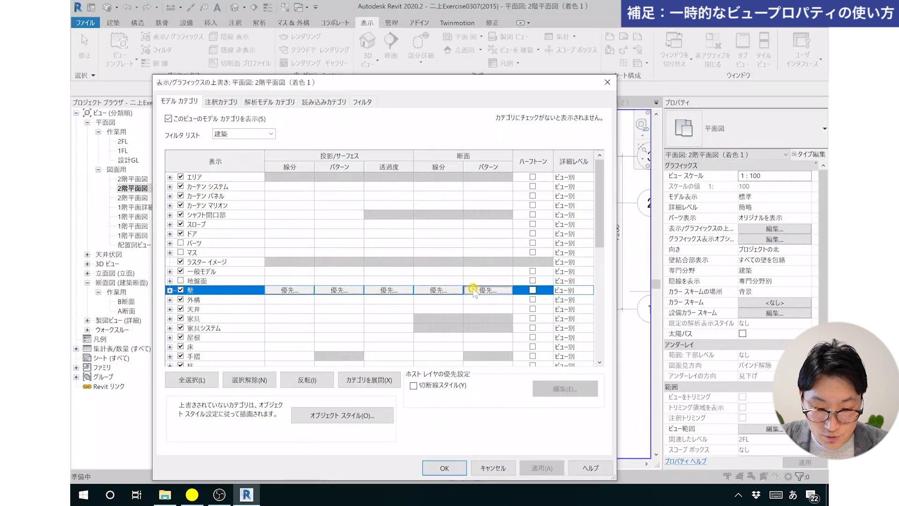
left_click(382, 247)
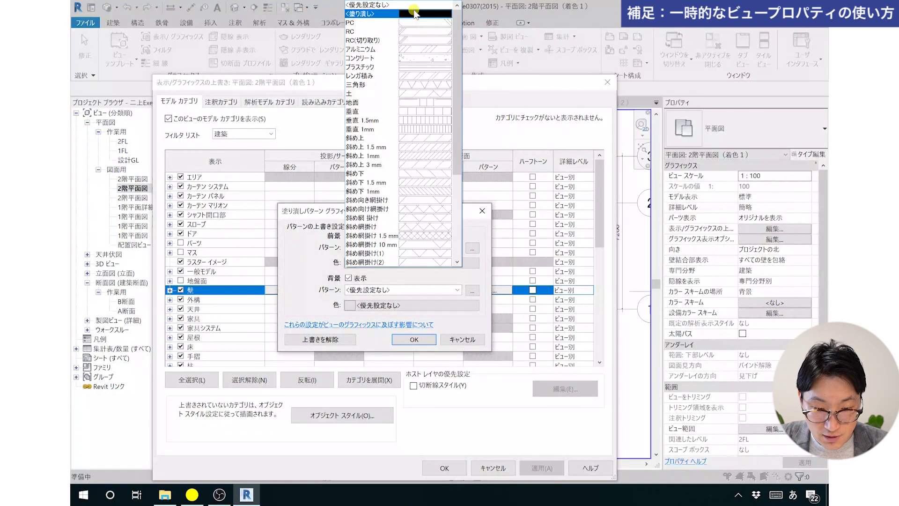
left_click(415, 13)
left_click(367, 265)
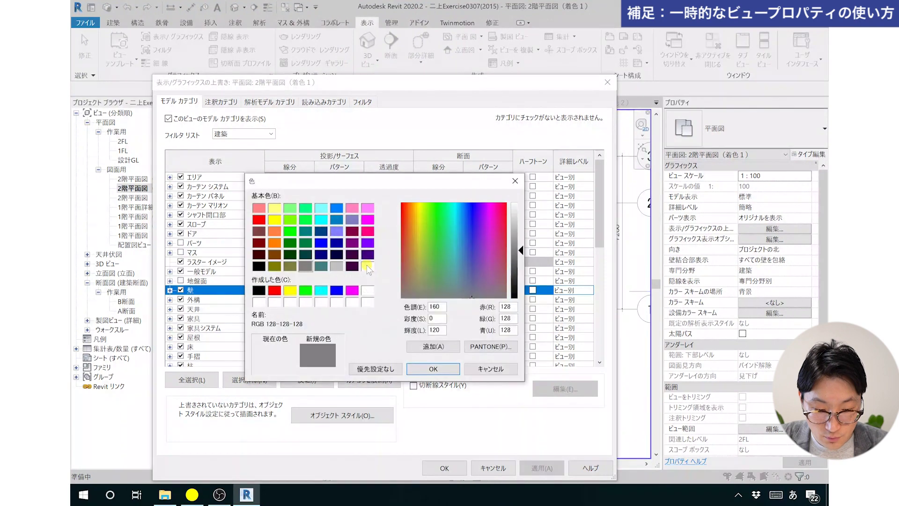
left_click(273, 231)
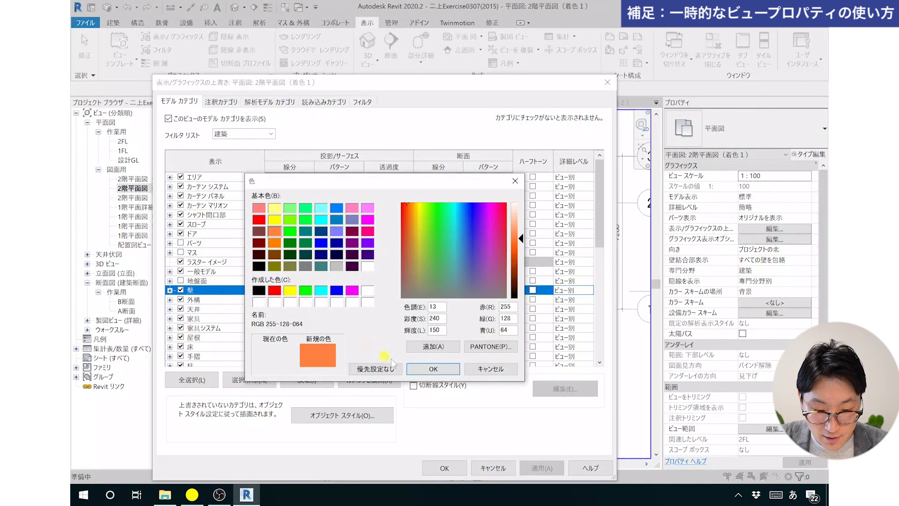
left_click(417, 368)
left_click(415, 345)
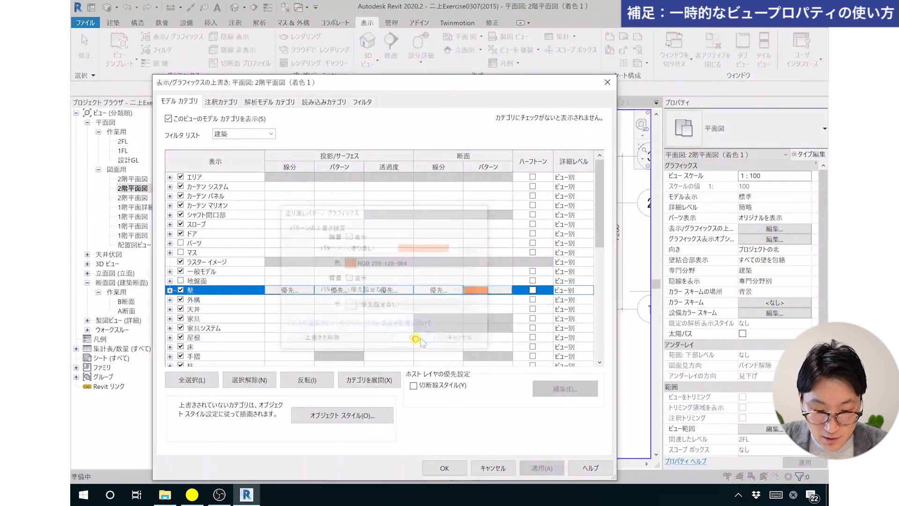
left_click(540, 475)
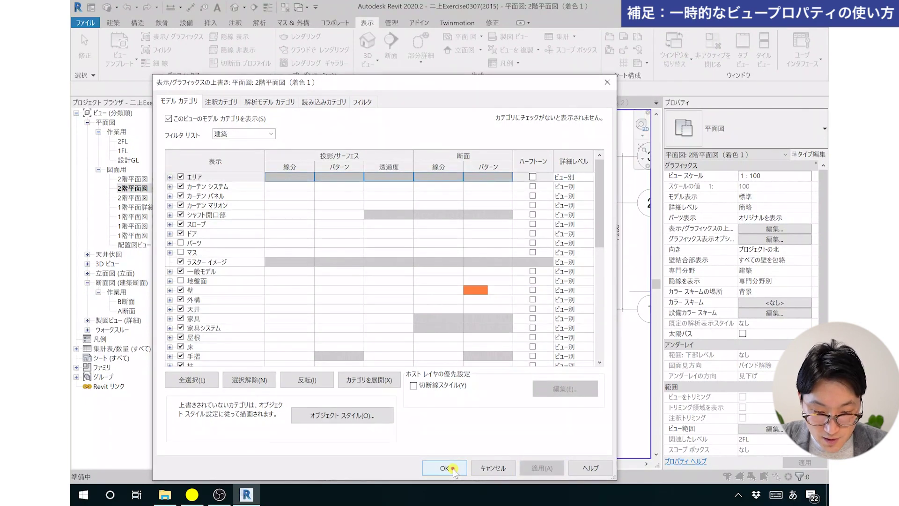
left_click(454, 468)
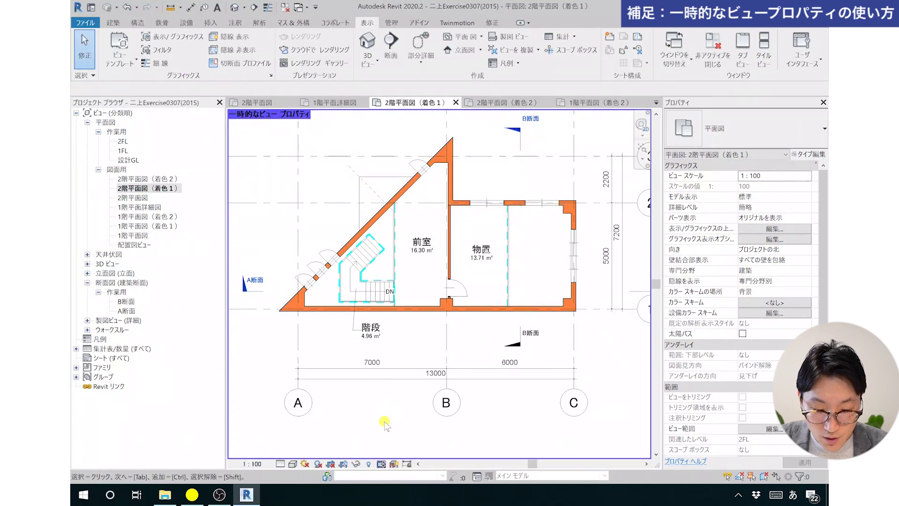
- Restore the view properties, ending temporary mode and removing the orange wall fill
left_click(381, 464)
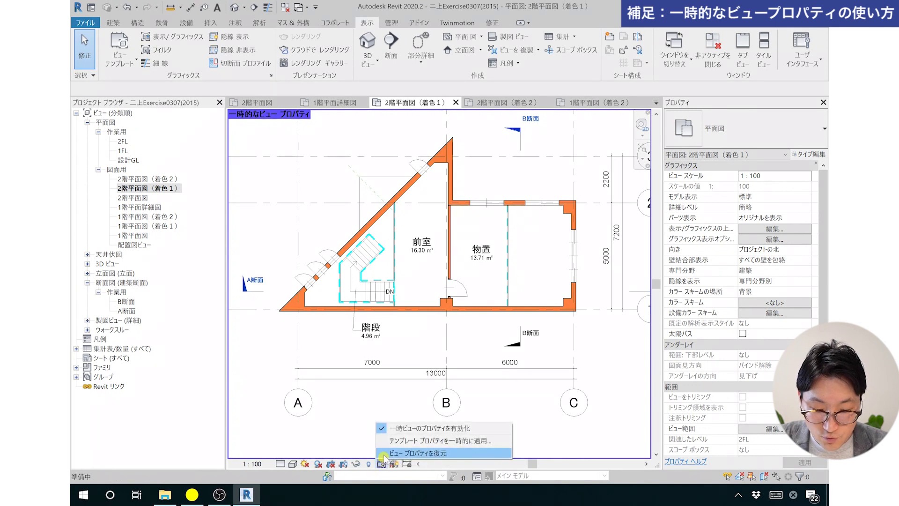
left_click(454, 453)
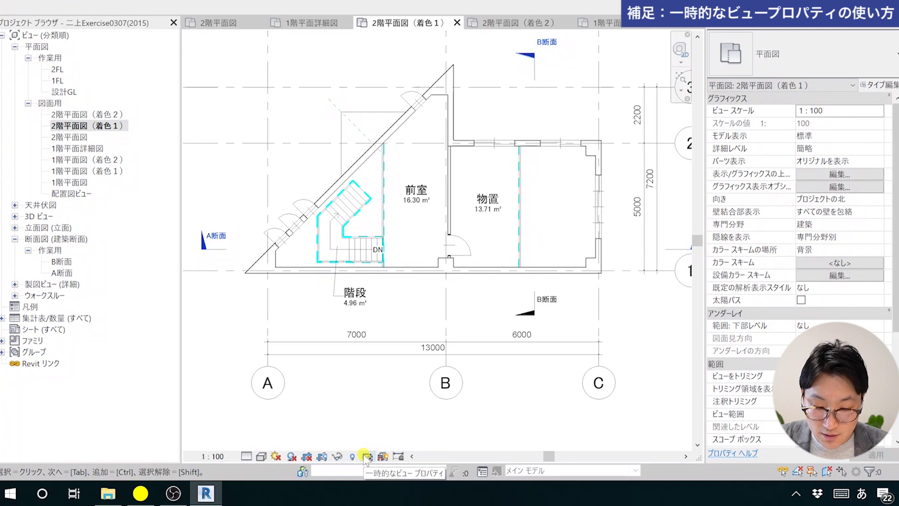
left_click(365, 456)
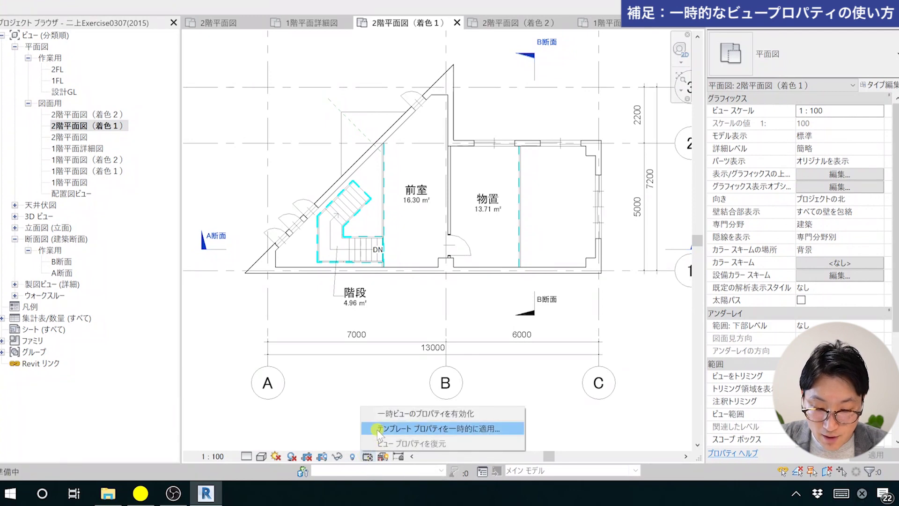
left_click(505, 429)
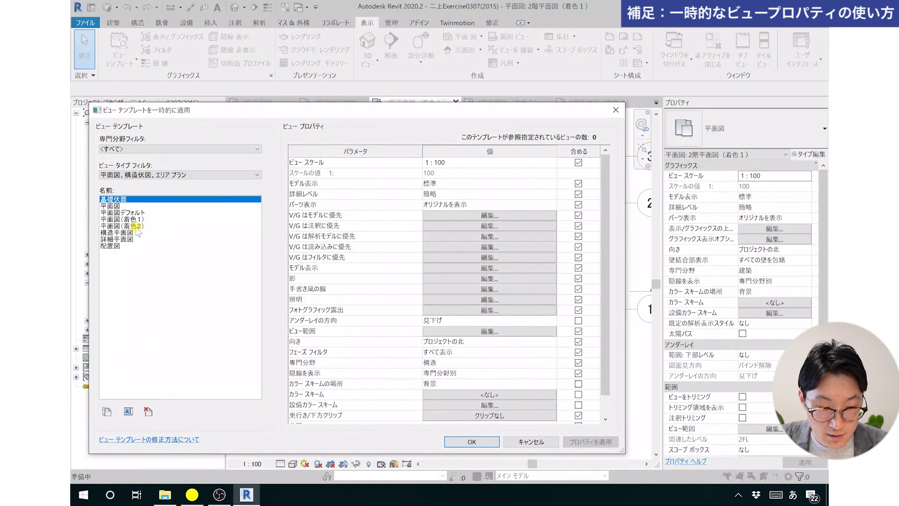
left_click(139, 226)
left_click(137, 219)
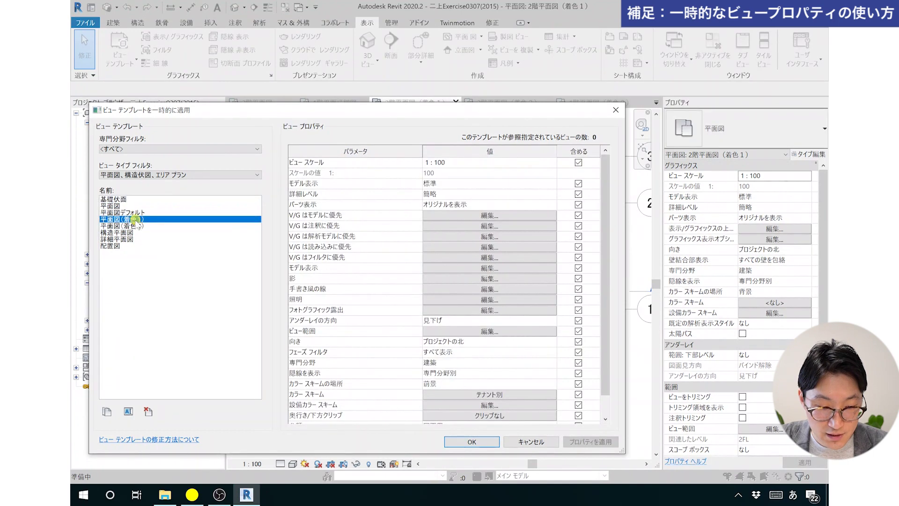
left_click(467, 441)
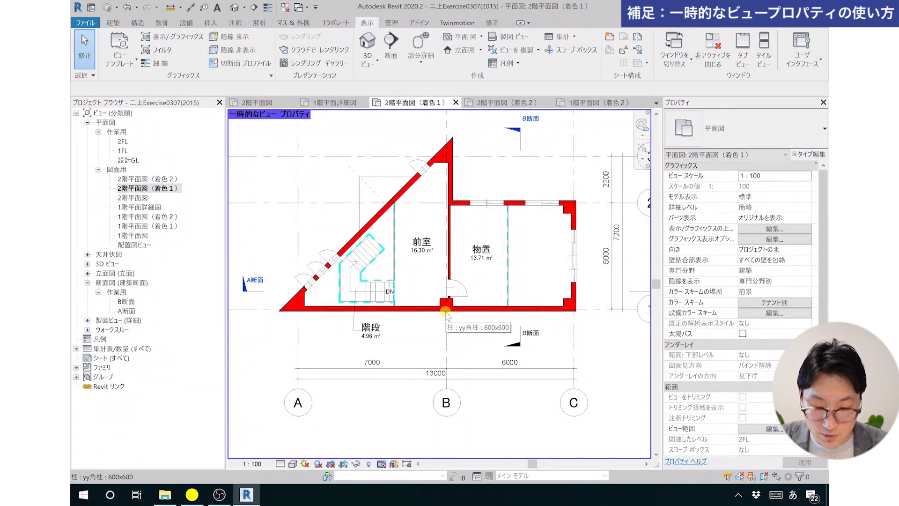
left_click(381, 463)
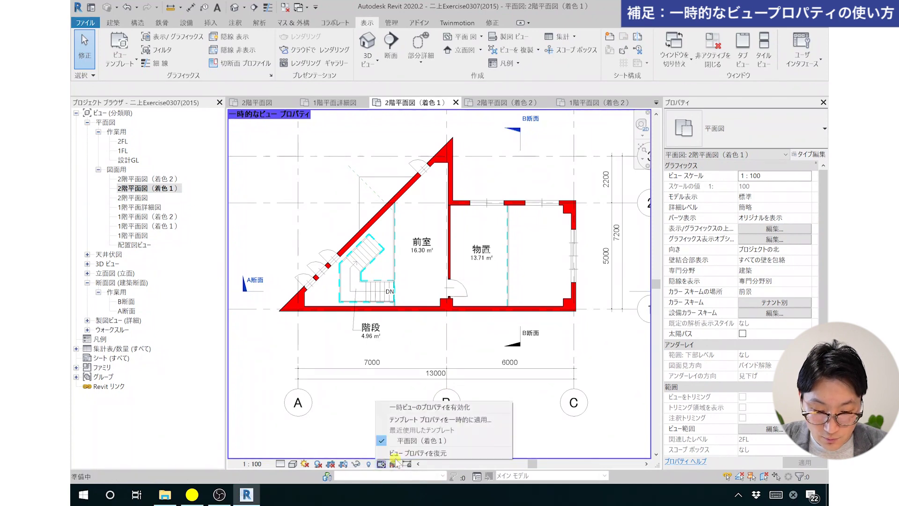
left_click(462, 453)
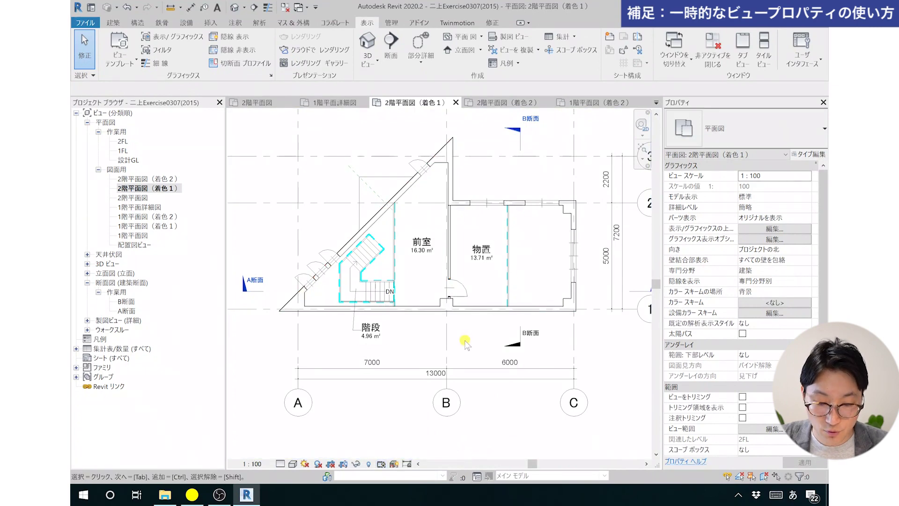